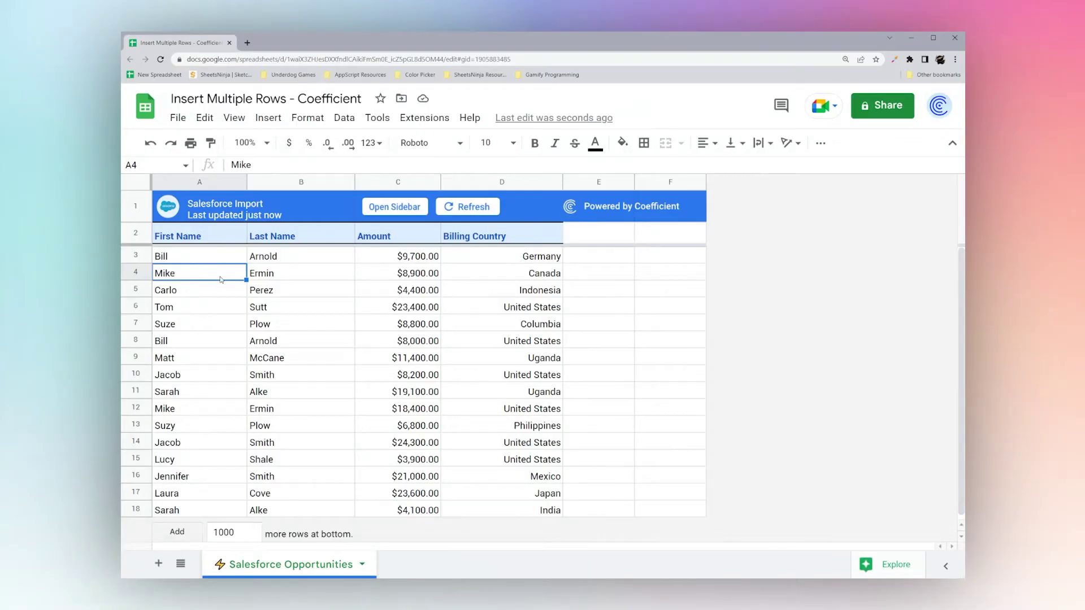
Step down column A to cell A6, then select all of row 6 ($23,400.00, United States).
left_click(187, 289)
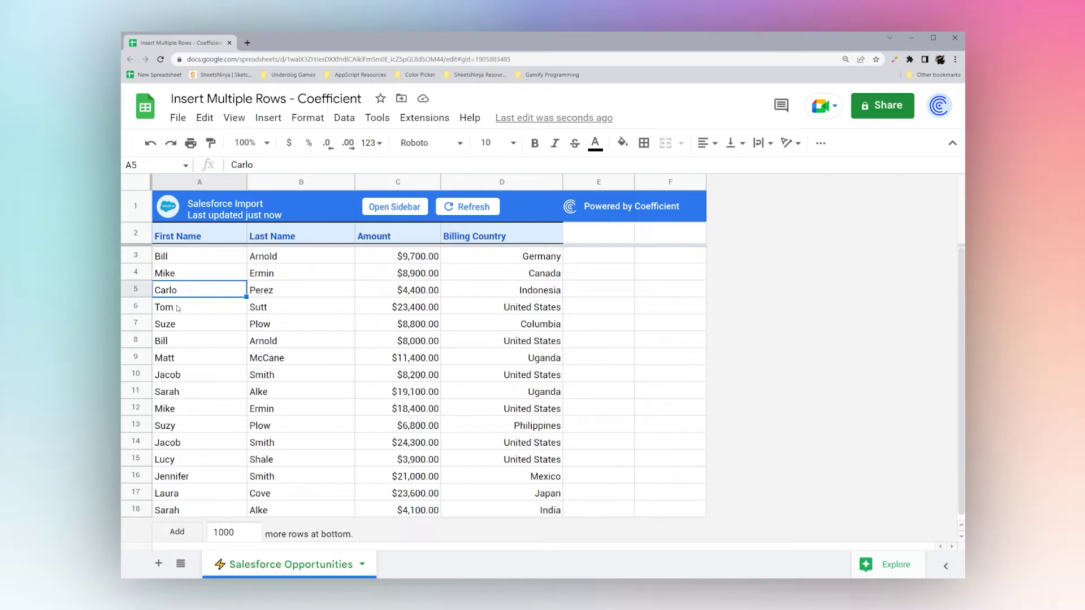
left_click(178, 306)
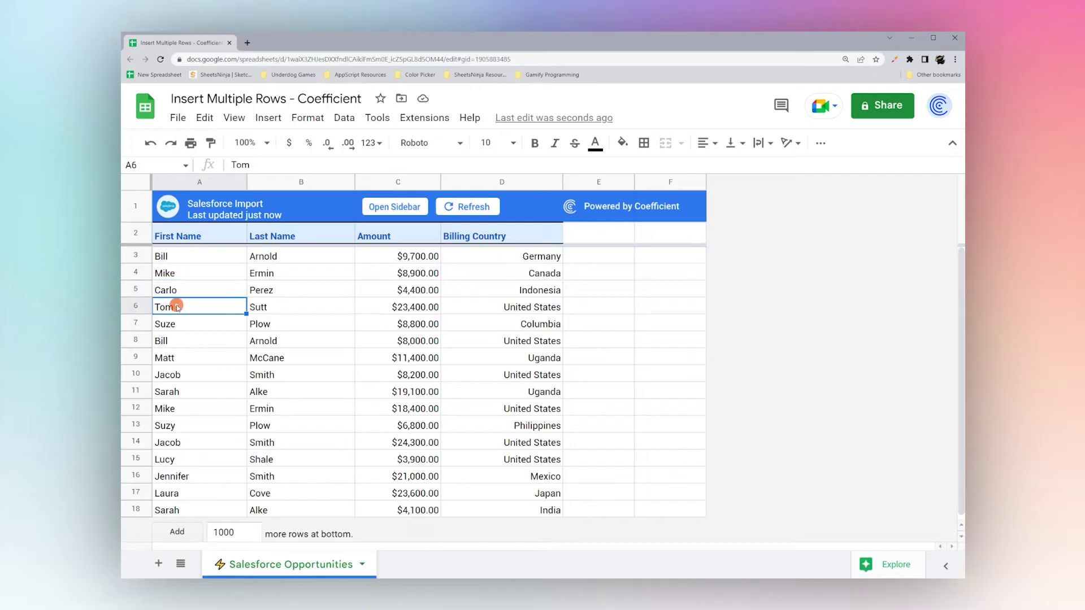
left_click(136, 305)
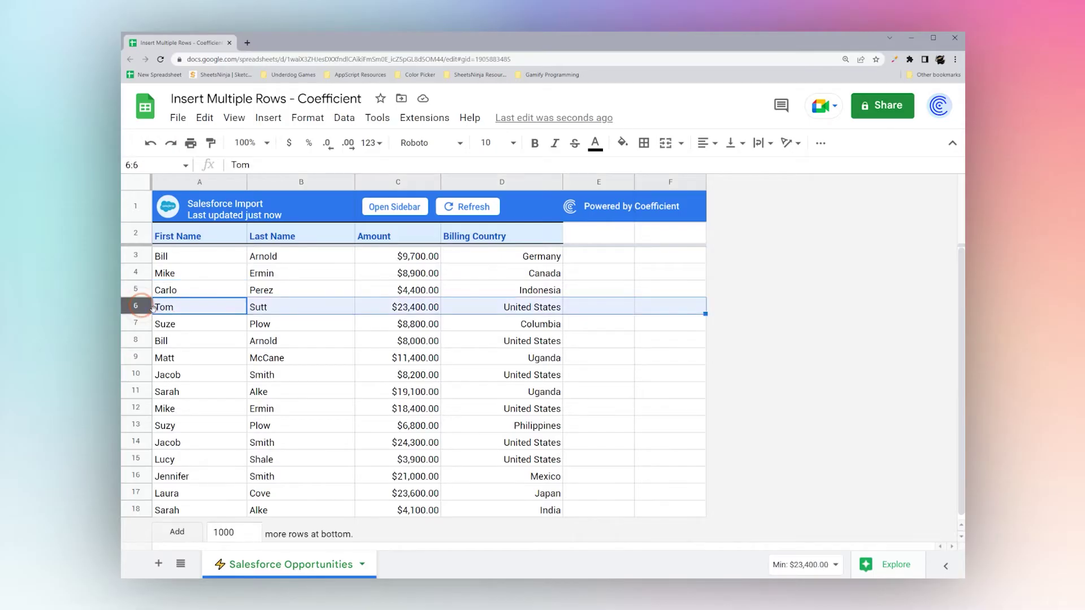
Insert one blank row above row 6 from the Insert > Rows menu.
left_click(264, 120)
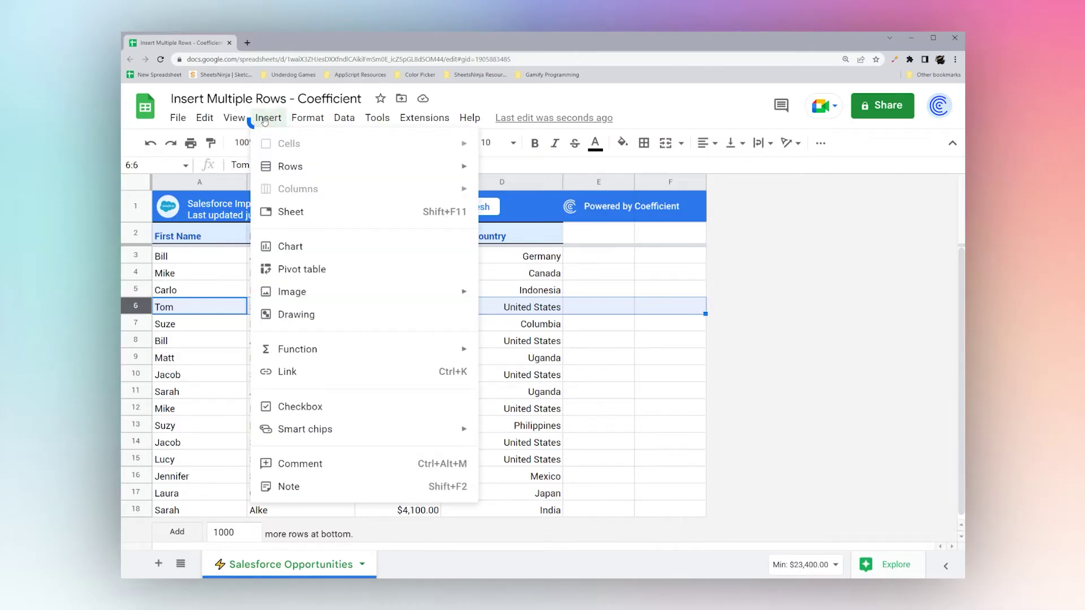
mouse_move(287, 178)
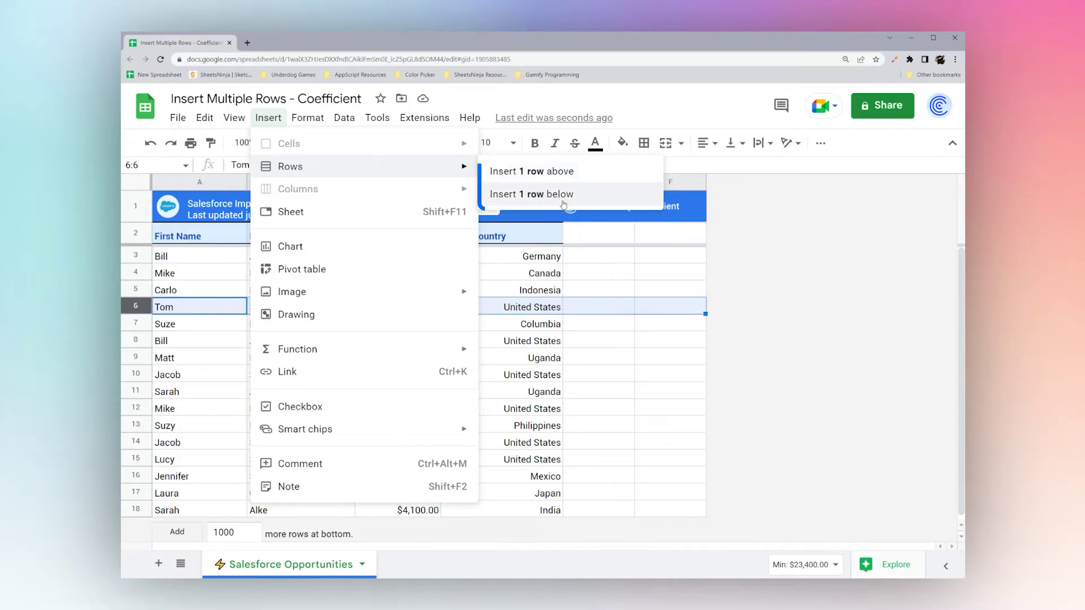
left_click(560, 173)
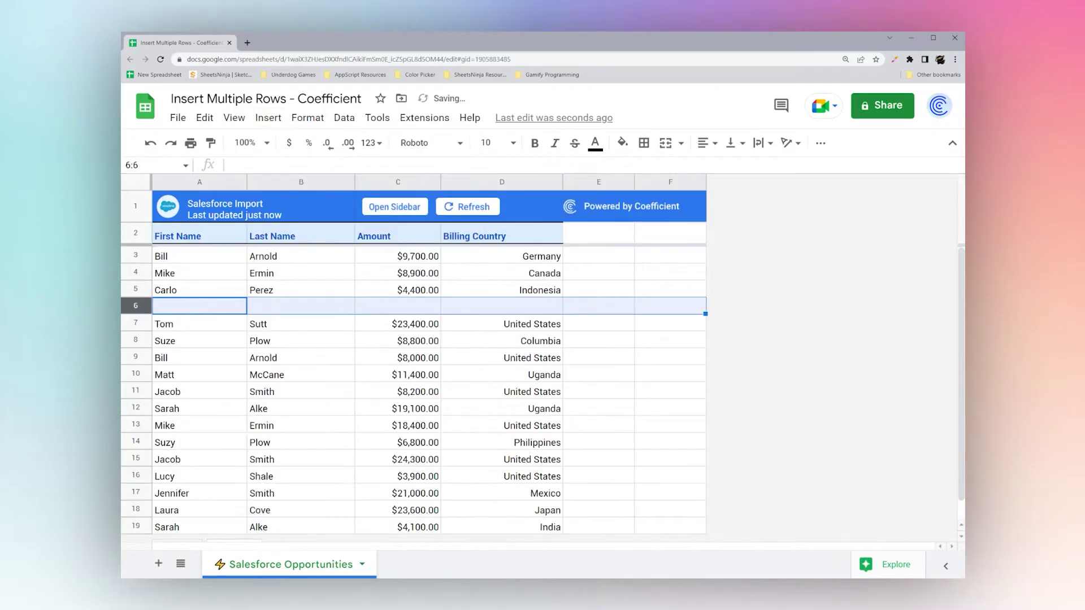
Insert one blank row below the shifted record, now in row 7.
left_click(137, 324)
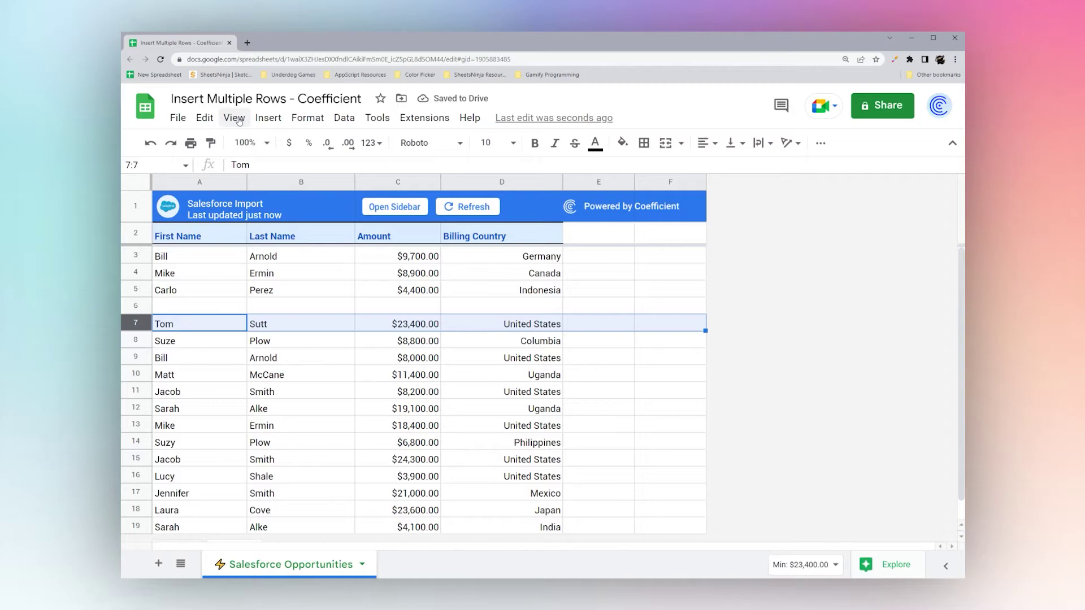
left_click(268, 118)
mouse_move(290, 166)
left_click(540, 196)
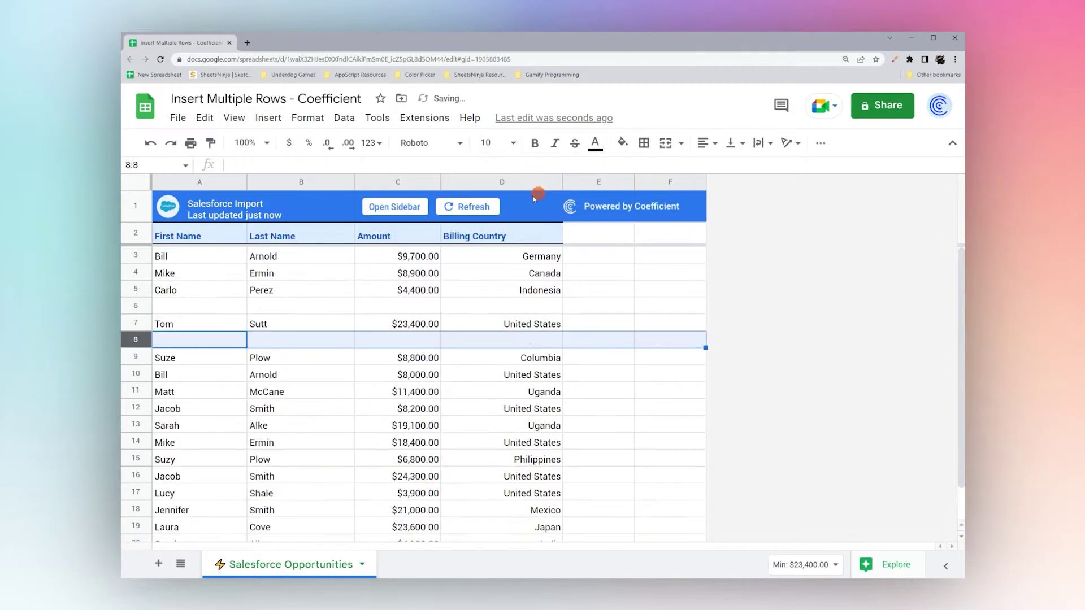
right_click(137, 339)
Delete the blank rows 8 and 6 from the row header menu.
left_click(178, 403)
right_click(134, 303)
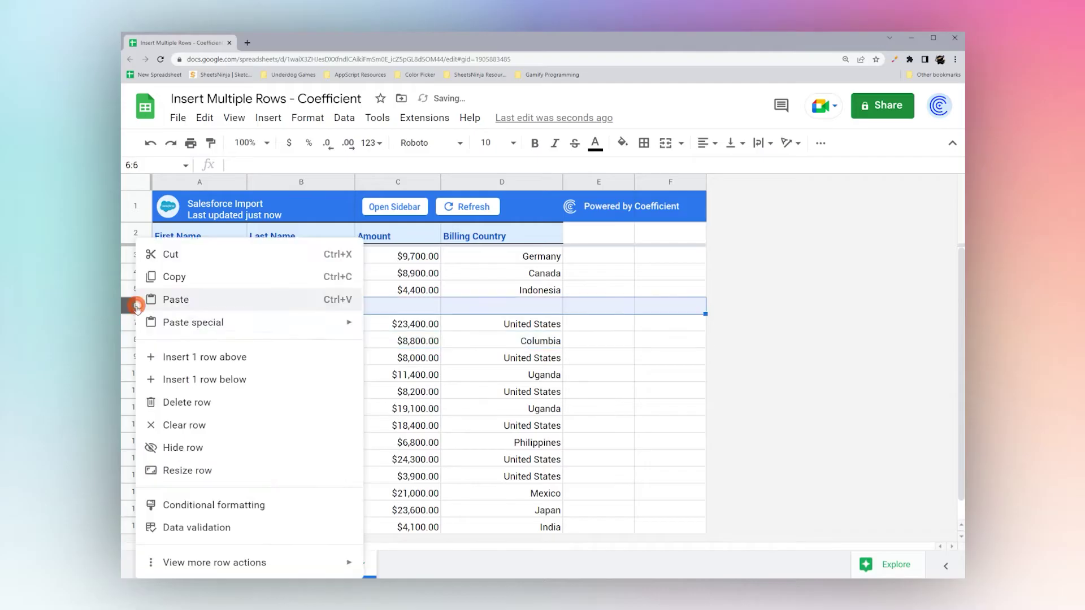
left_click(178, 402)
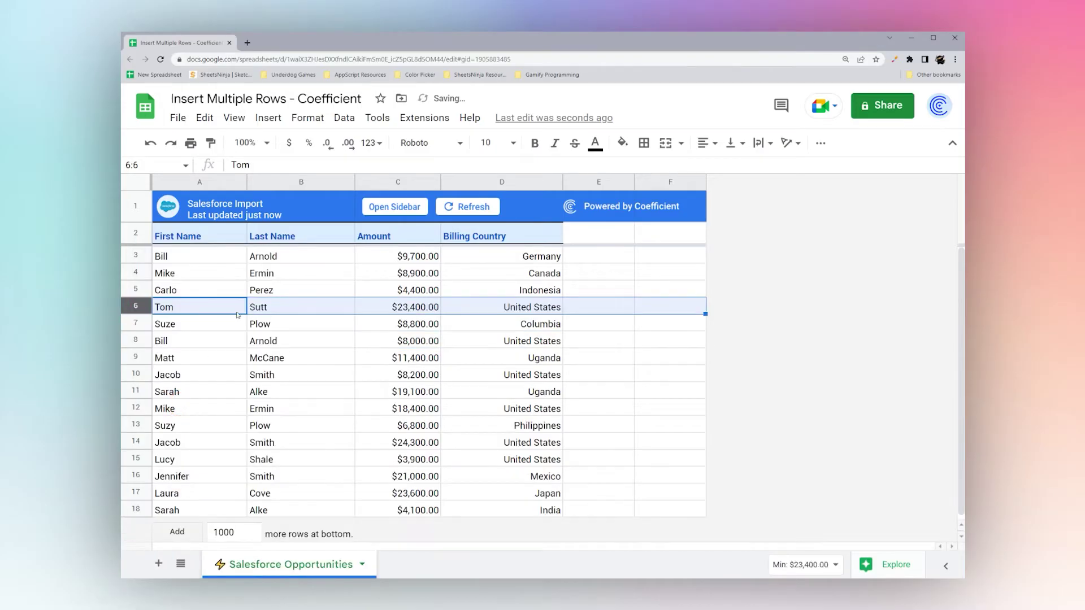
Insert a blank row above row 6 and another below row 7 via right-click.
right_click(144, 308)
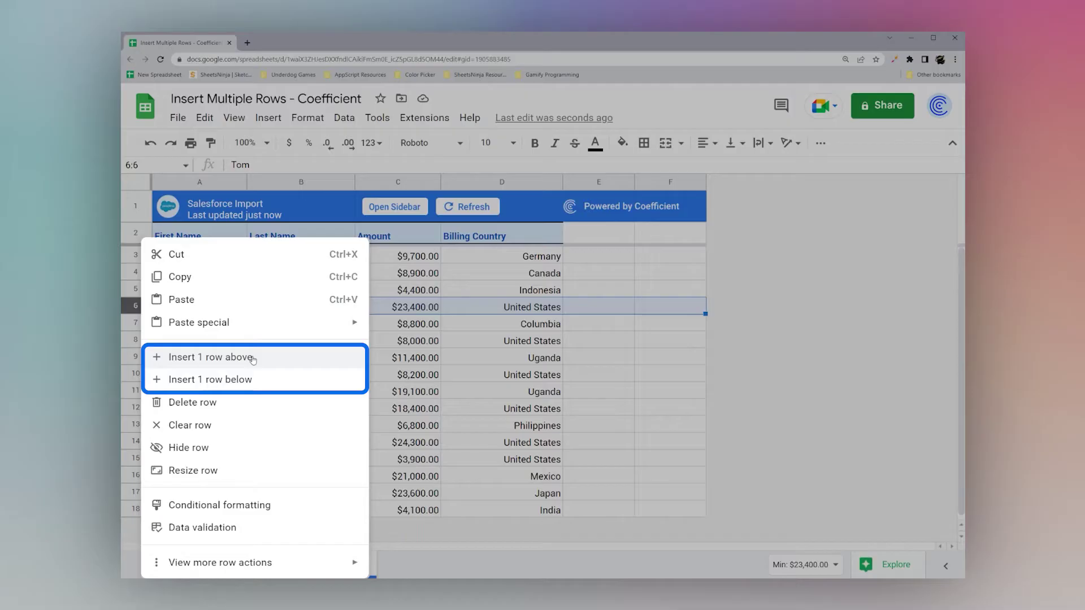
left_click(220, 358)
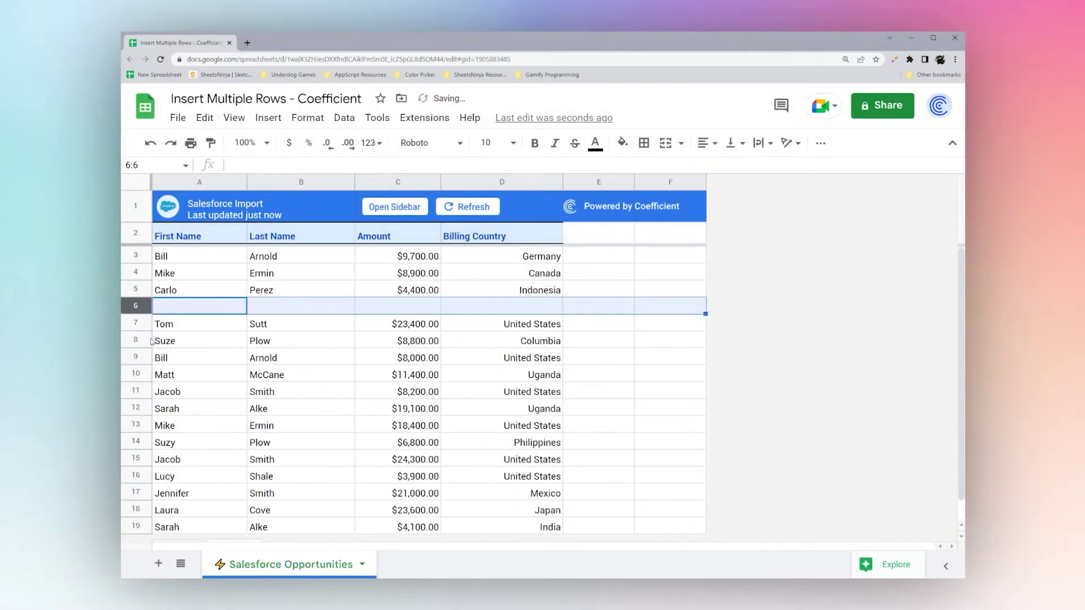
right_click(135, 323)
left_click(199, 380)
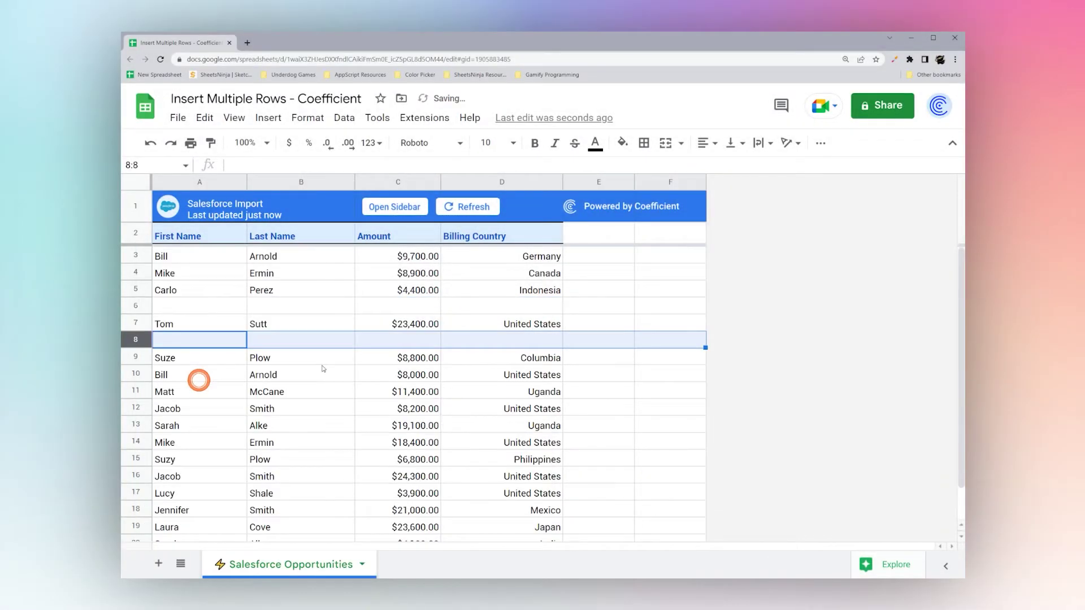
Delete the new blank rows 6 and 7, restoring the gap-free list.
right_click(145, 308)
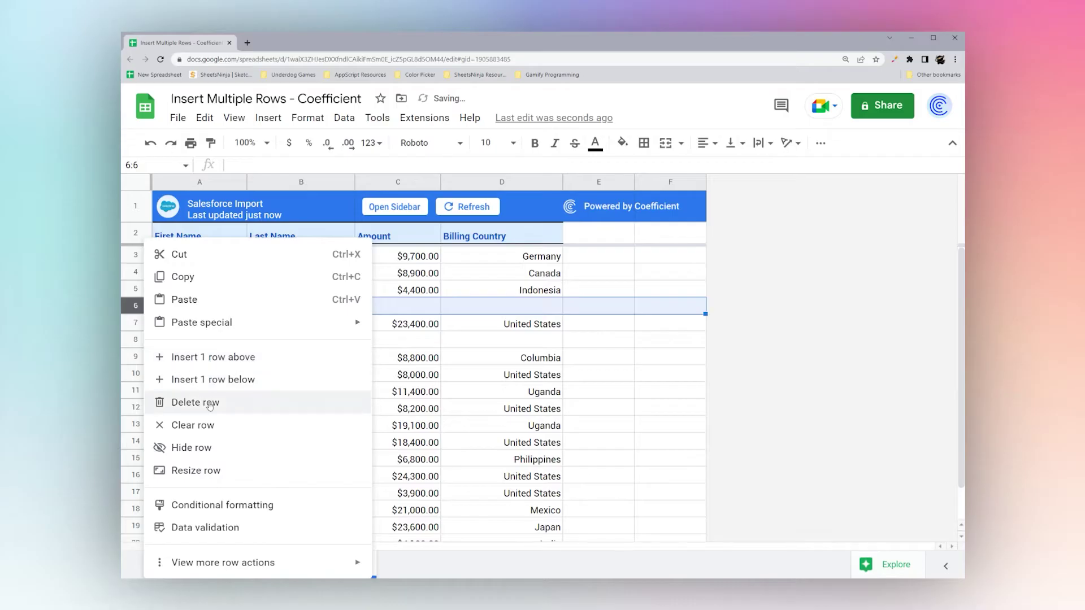
left_click(208, 401)
left_click(141, 322)
right_click(141, 322)
left_click(193, 400)
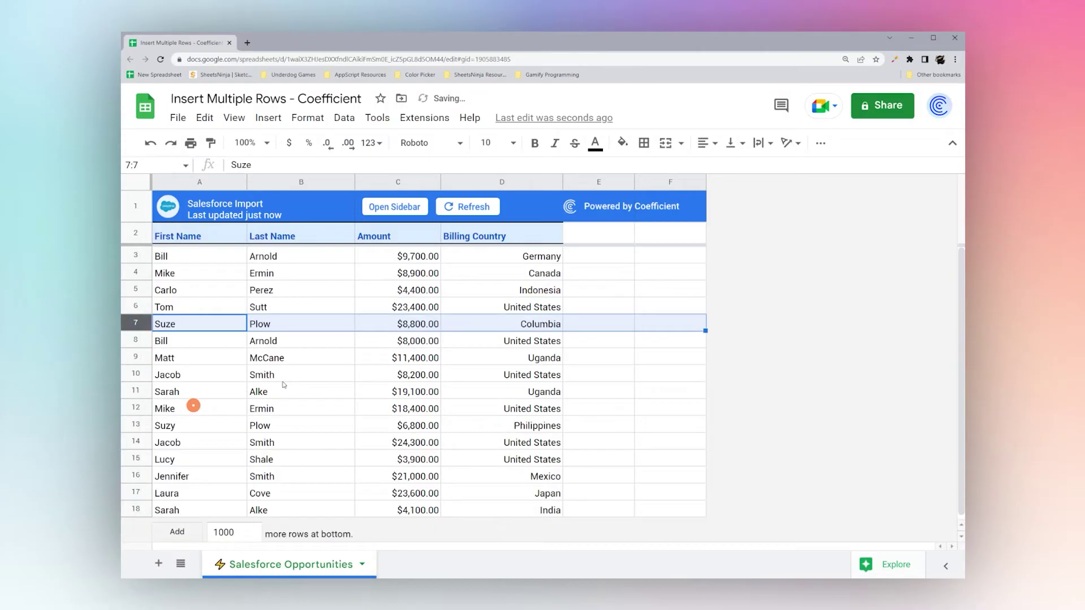
left_click(316, 374)
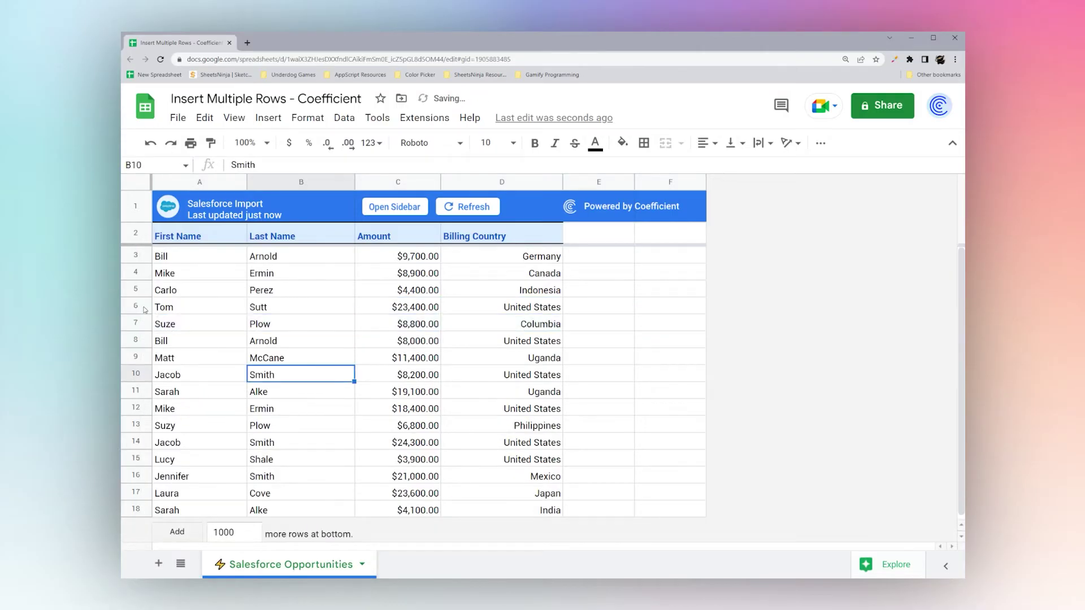
Insert five blank rows above rows 6–10, then delete those five blank rows.
left_click_drag(145, 310, 145, 345)
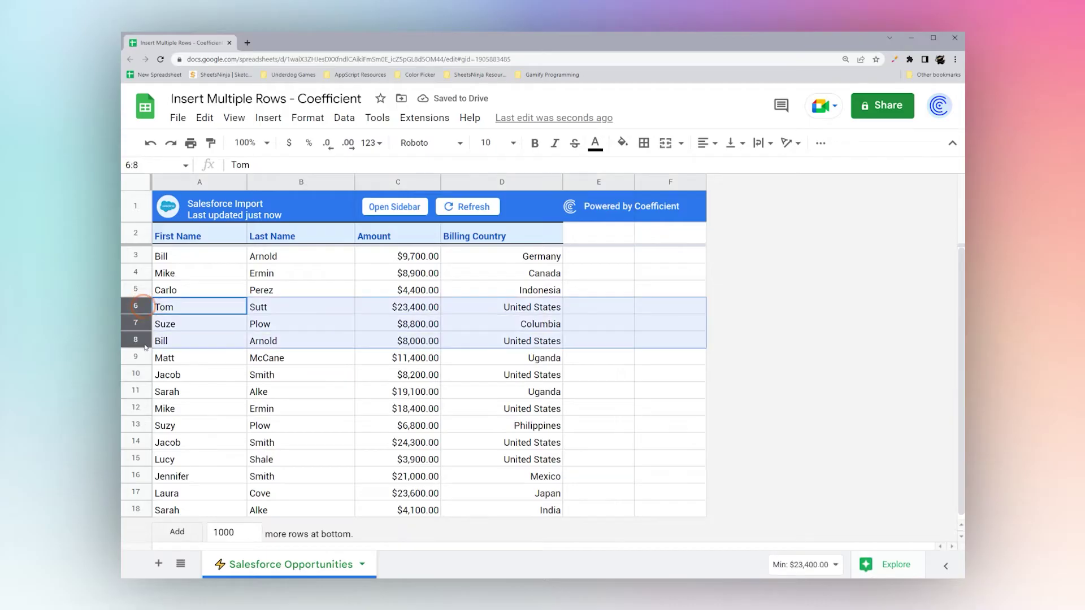
left_click(188, 332)
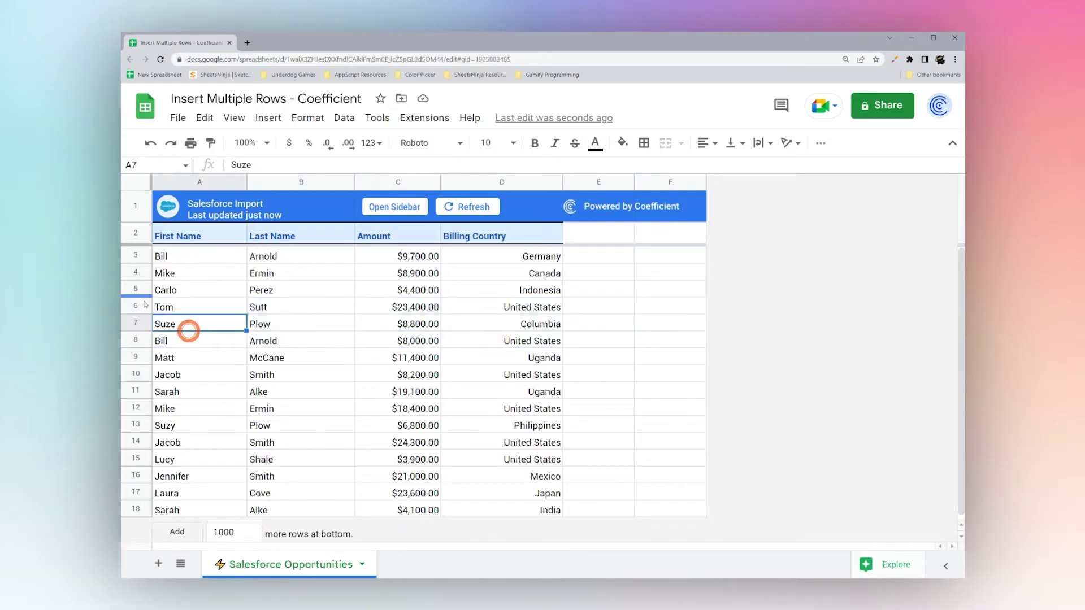
left_click_drag(138, 306, 145, 371)
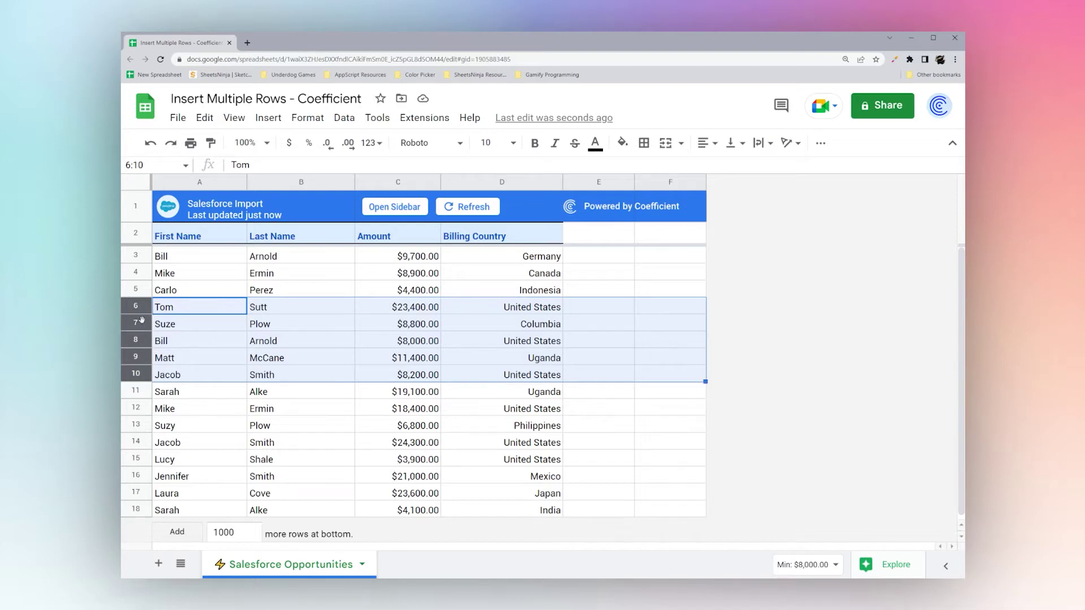
left_click(268, 117)
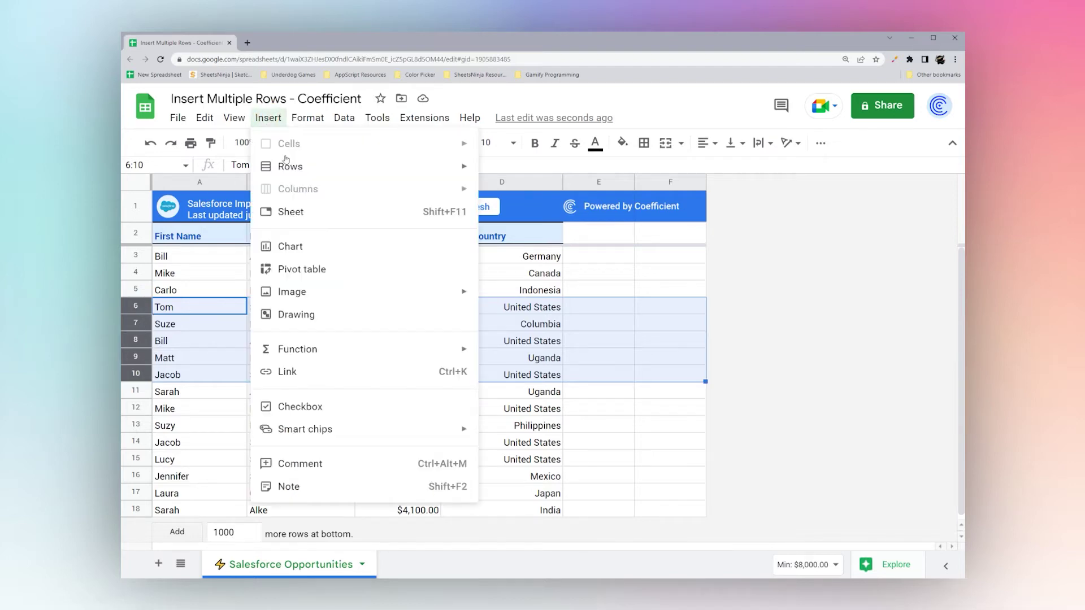
mouse_move(286, 161)
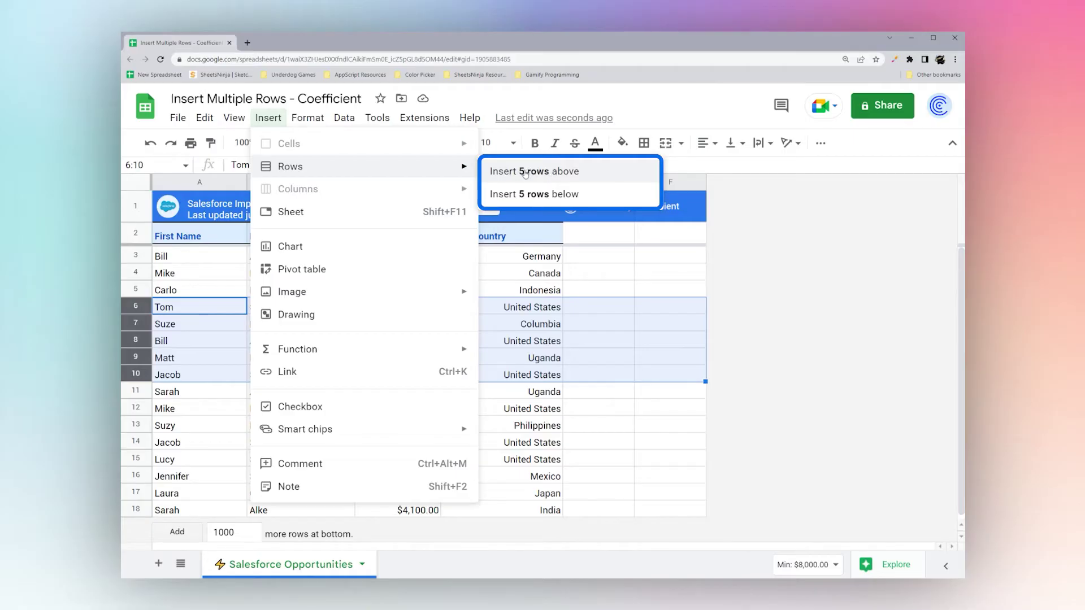
left_click(563, 176)
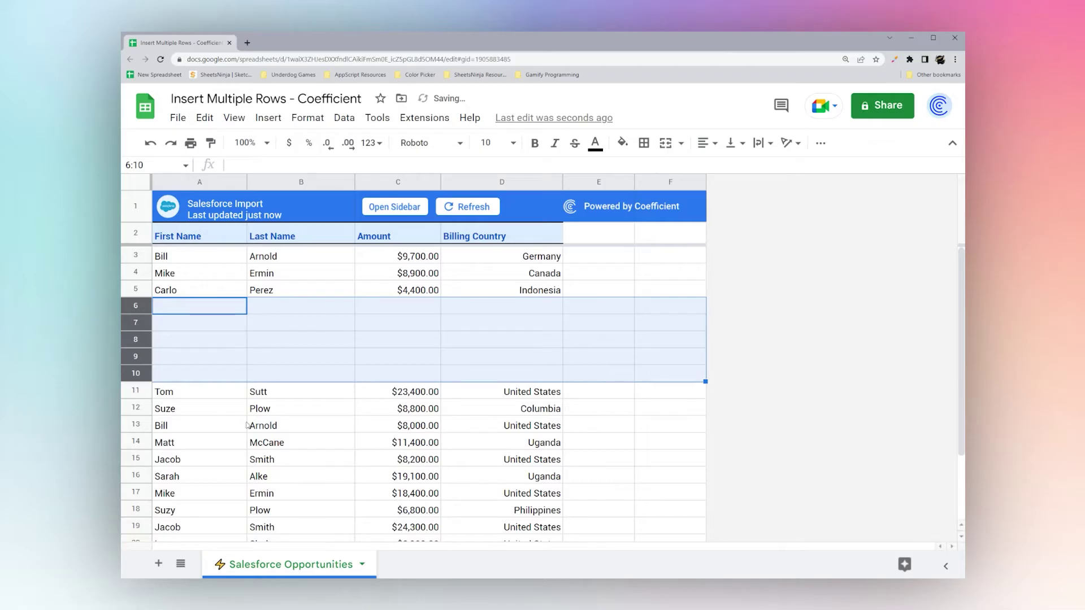
right_click(137, 336)
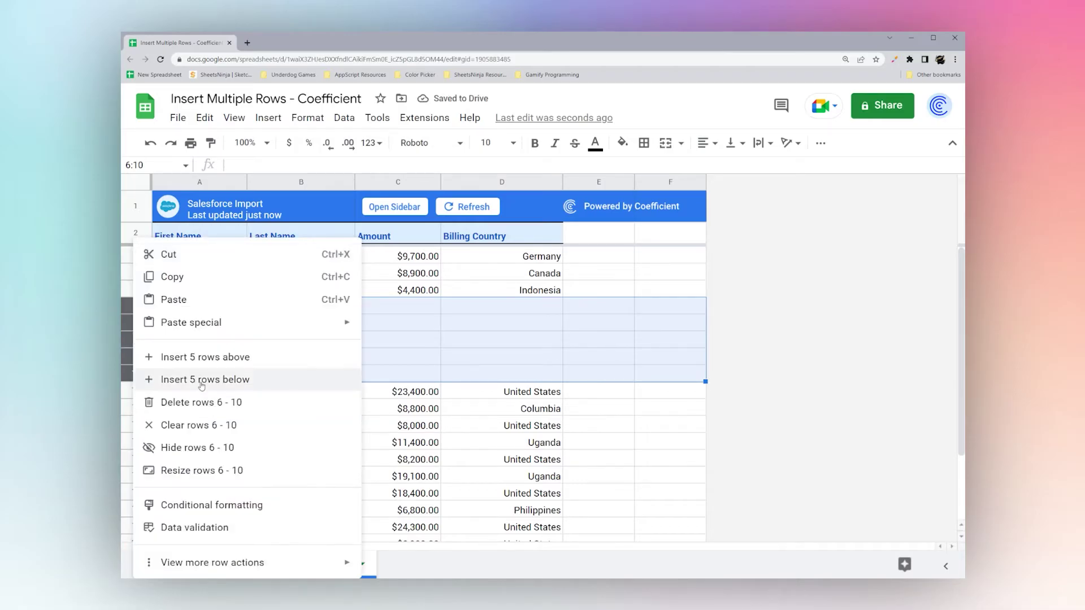
left_click(200, 401)
Insert five blank rows below rows 6–10, then delete the blank rows 11–15.
left_click(196, 319)
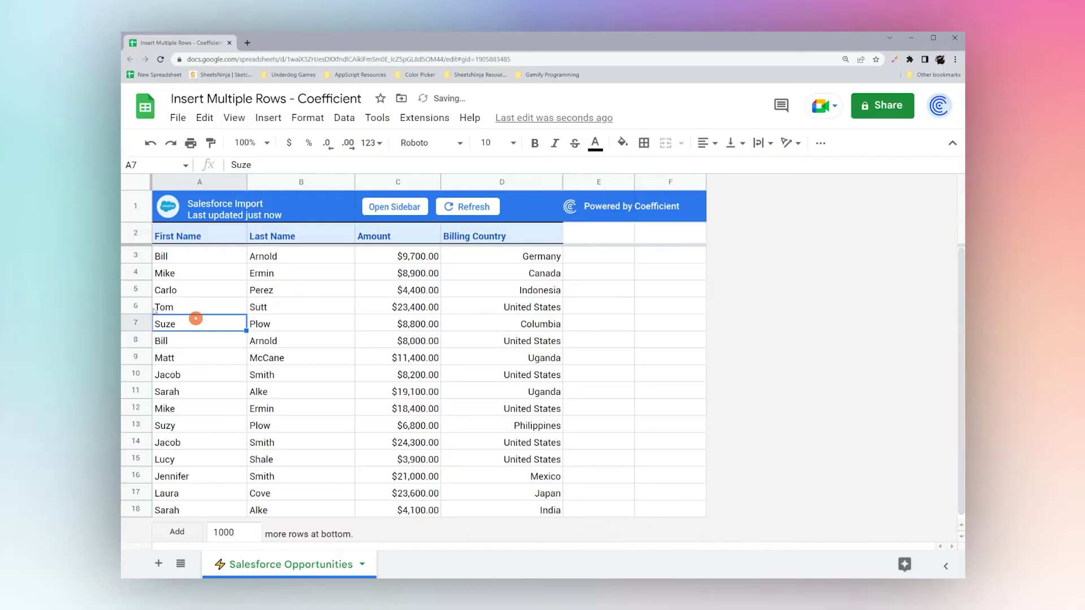
left_click_drag(136, 305, 147, 376)
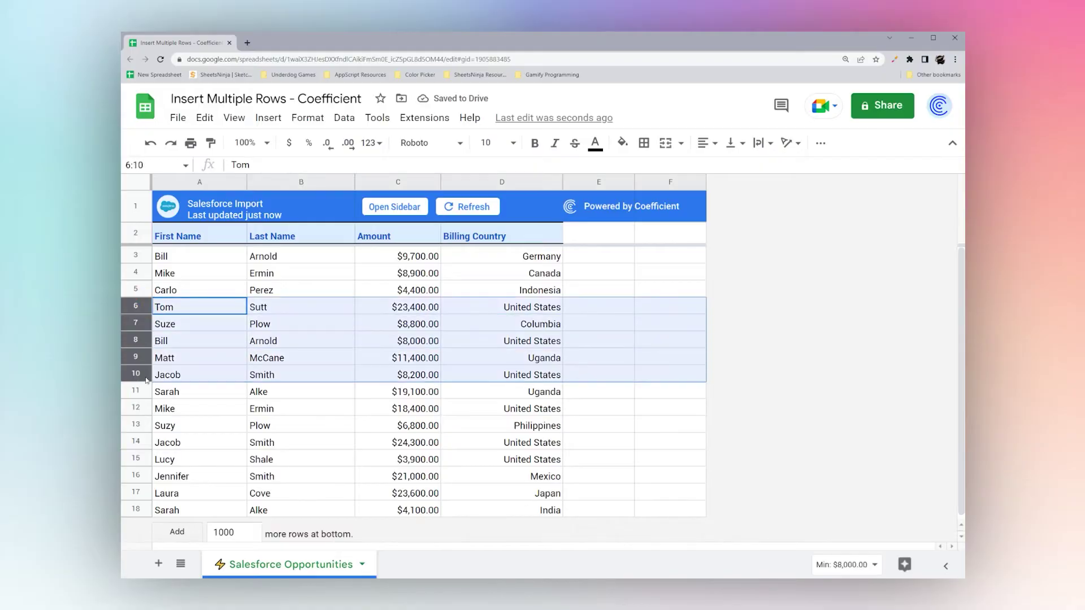
right_click(141, 329)
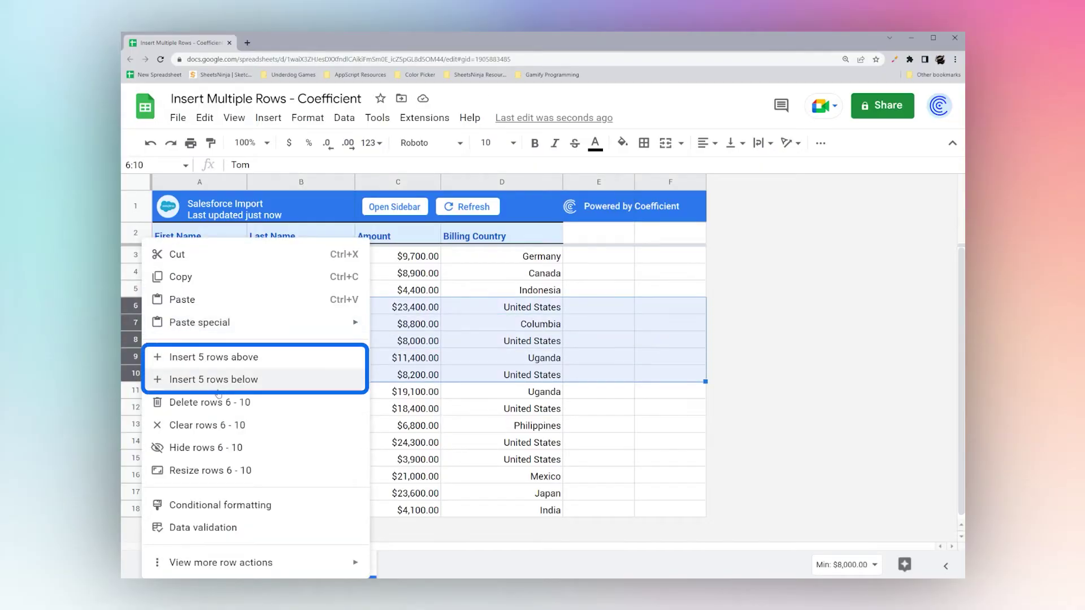
left_click(218, 379)
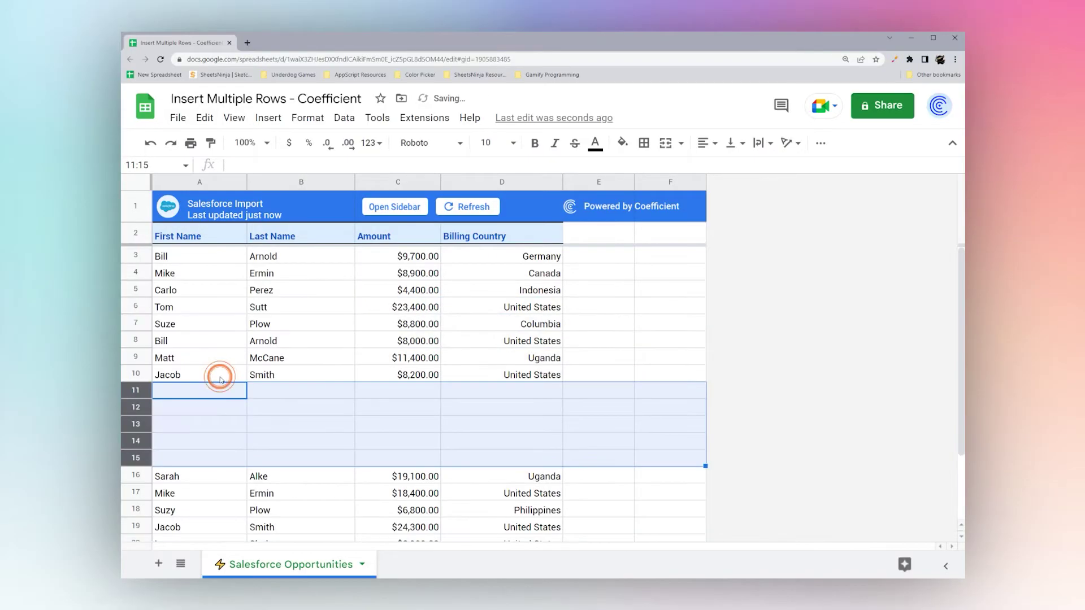
right_click(144, 414)
left_click(203, 405)
left_click(144, 321)
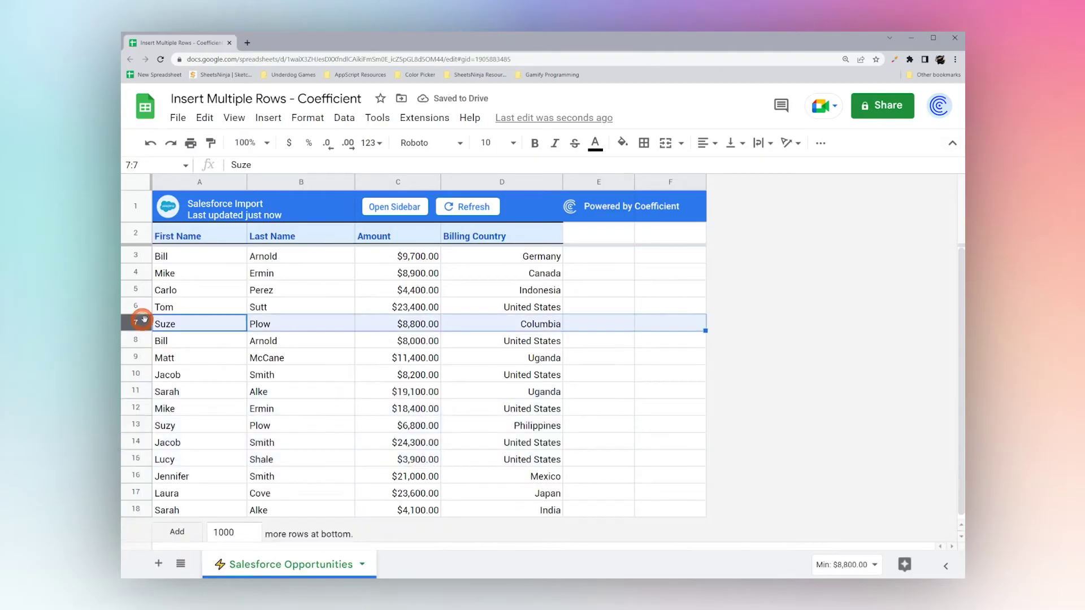
Insert a blank row above Carlo's row 5 from the row header menu.
left_click(144, 271)
right_click(144, 271)
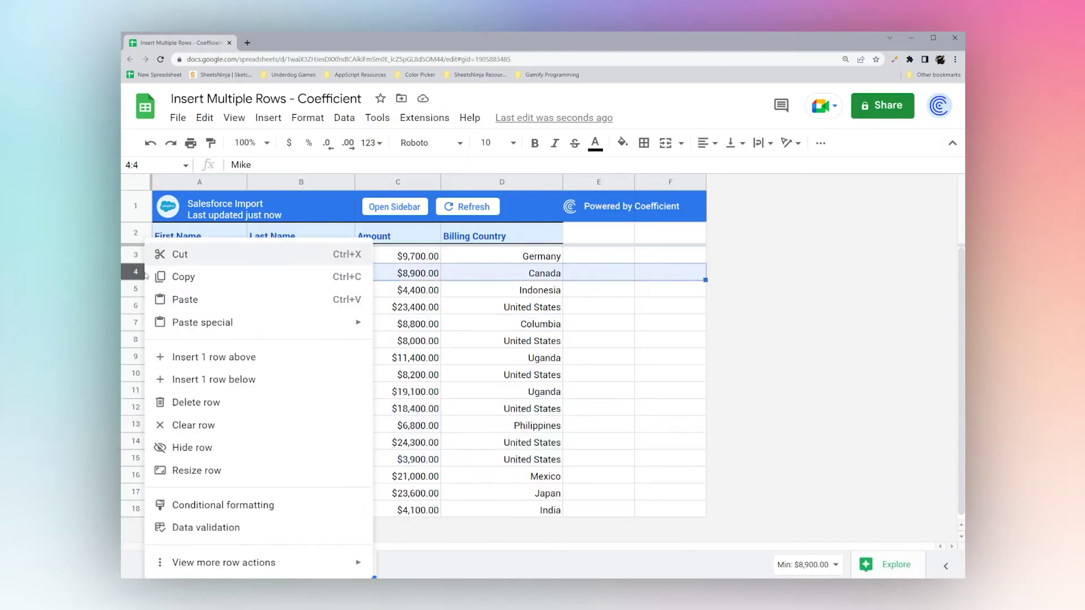
left_click(453, 314)
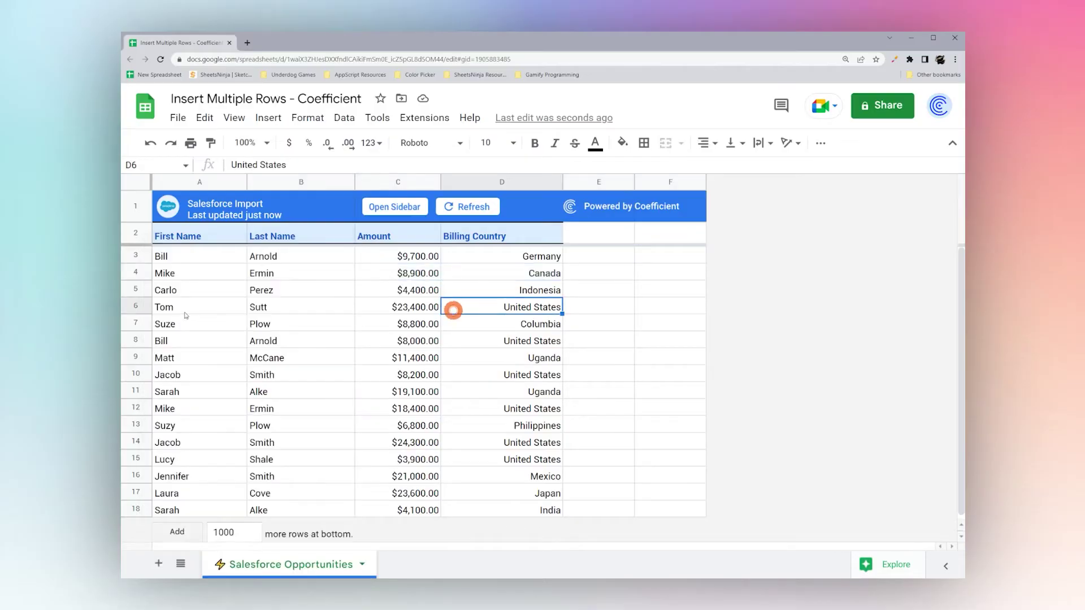
right_click(144, 305)
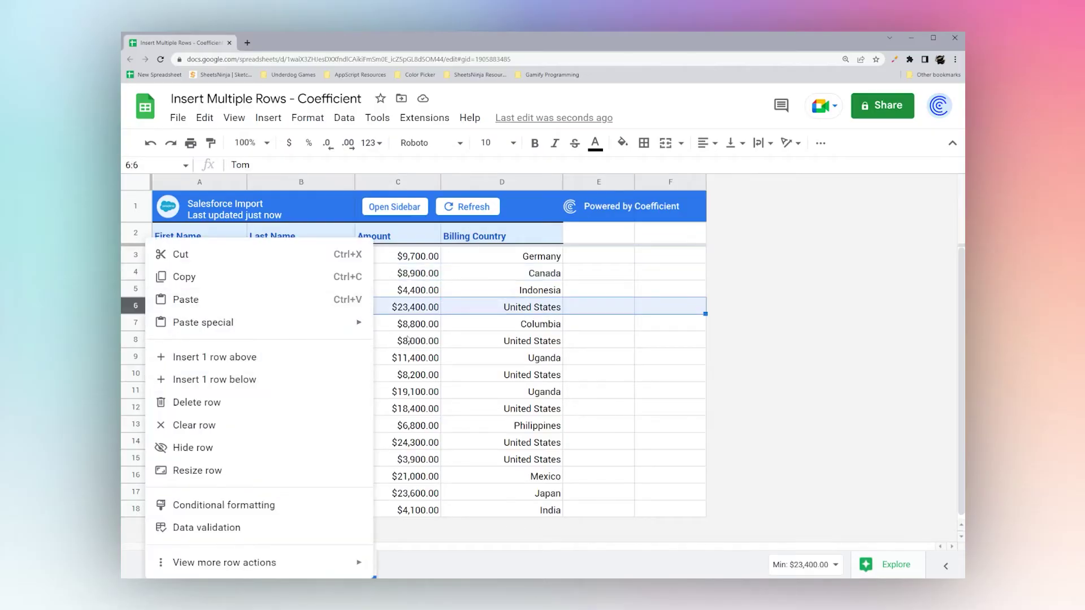
left_click(460, 324)
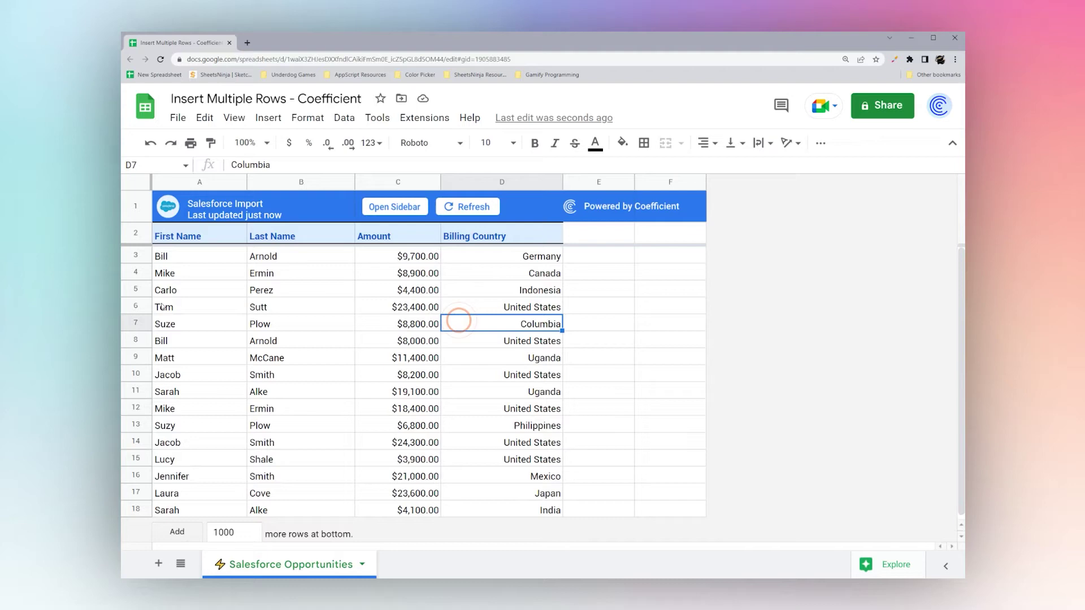
right_click(145, 294)
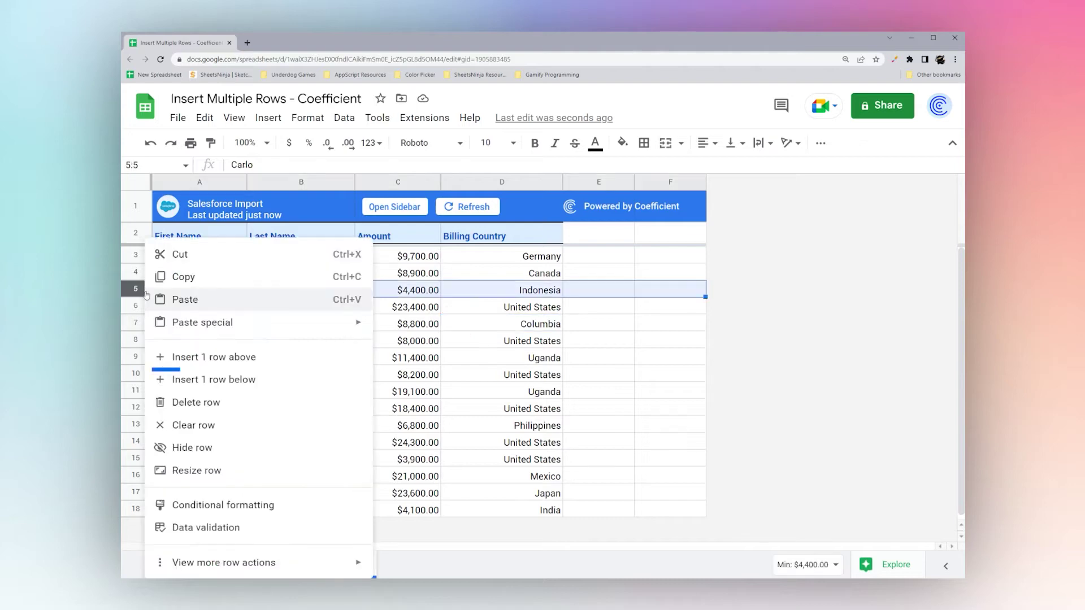
left_click(204, 362)
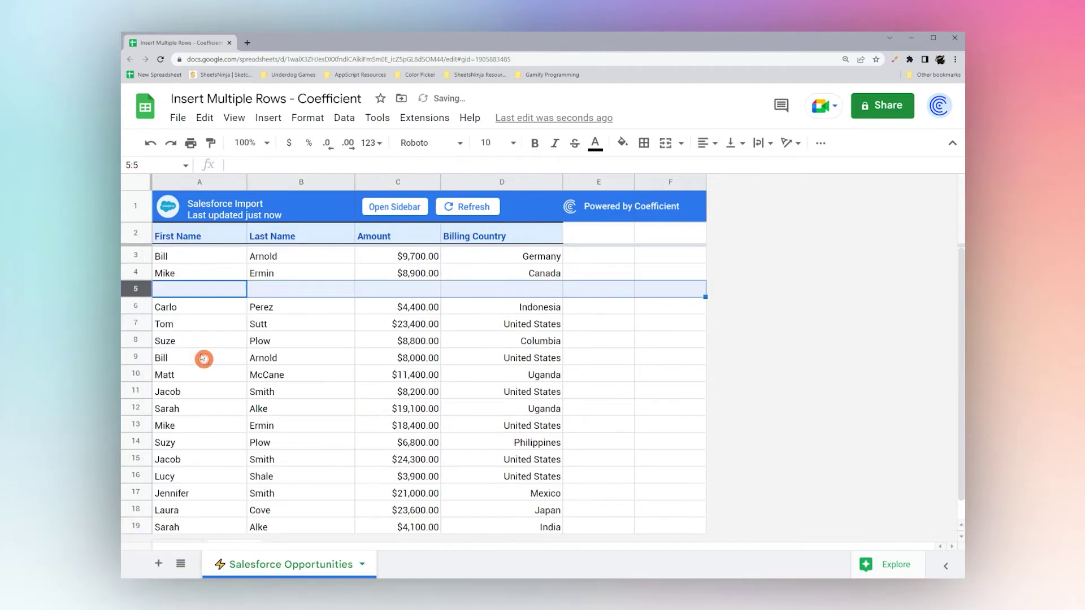
Repeat the insert with F4 above Tom, Suze, Bill, Matt and Jacob.
left_click(171, 329)
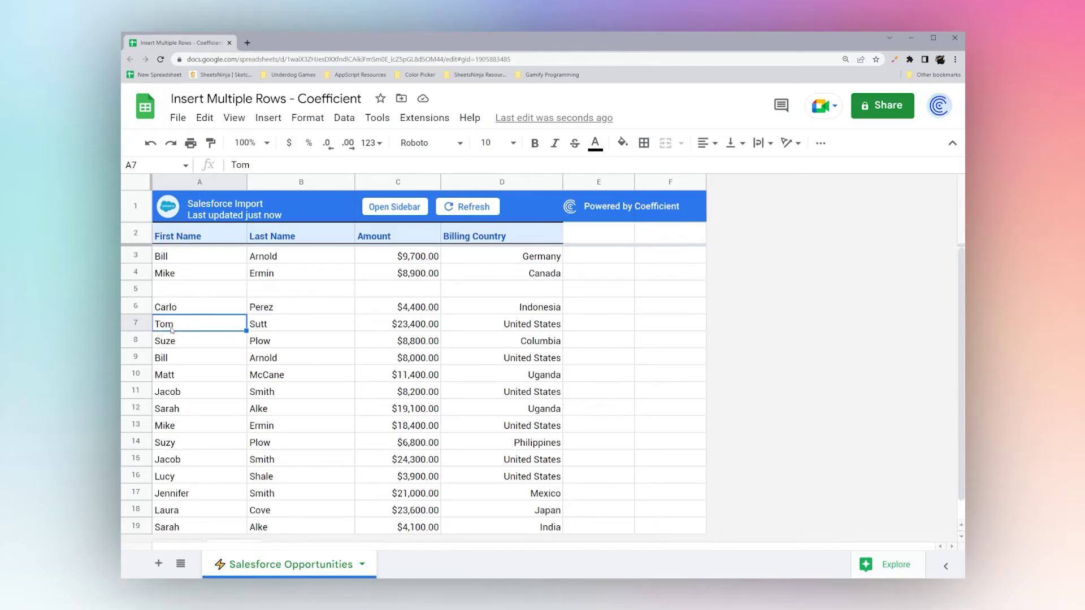
key("F4")
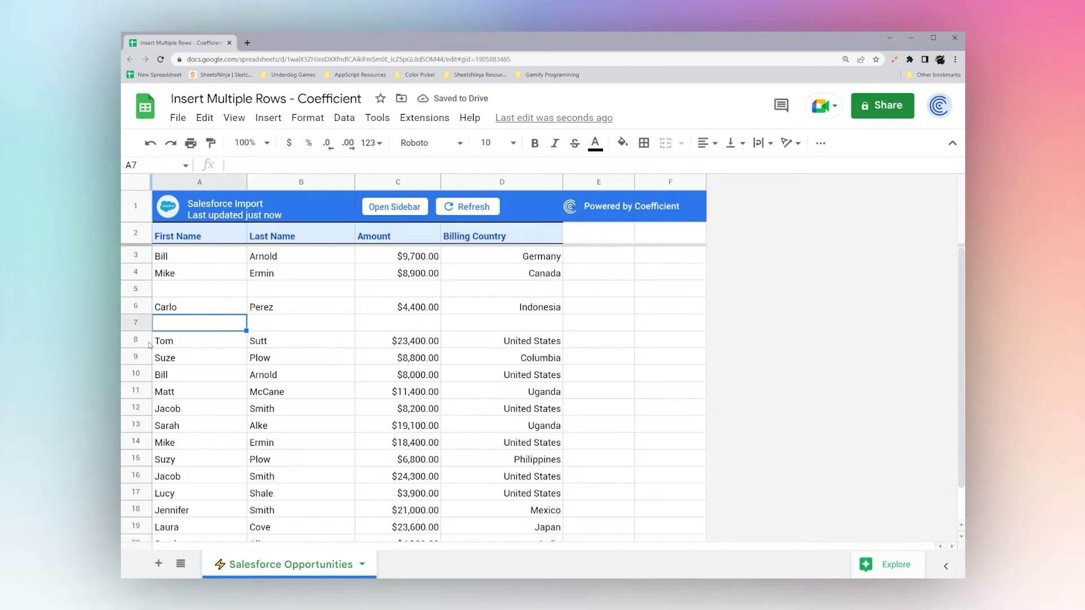
left_click(161, 357)
key("F4")
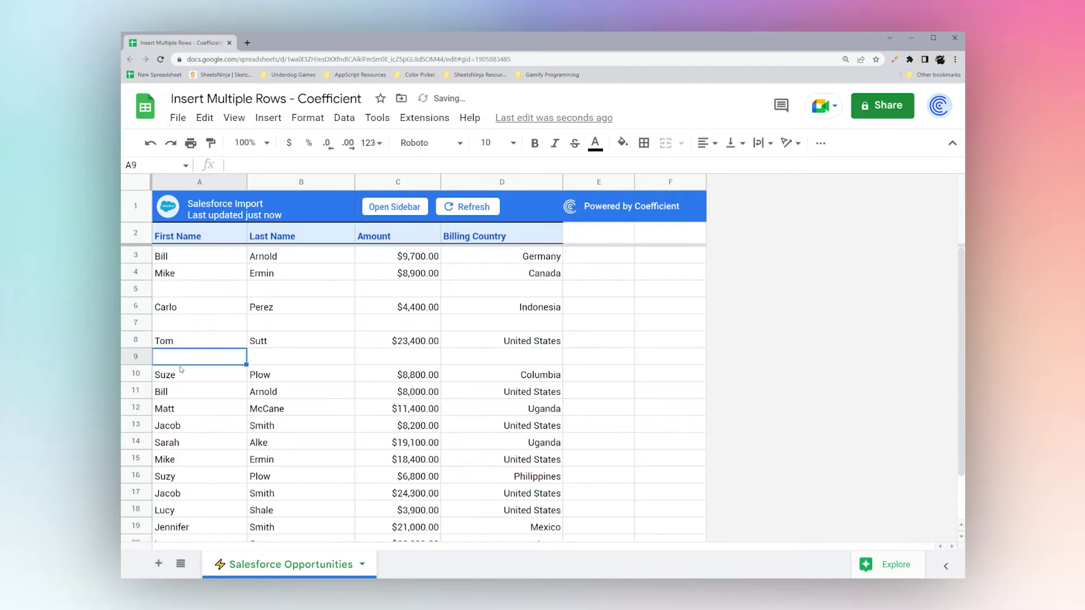
left_click(170, 391)
key("F4")
left_click(172, 425)
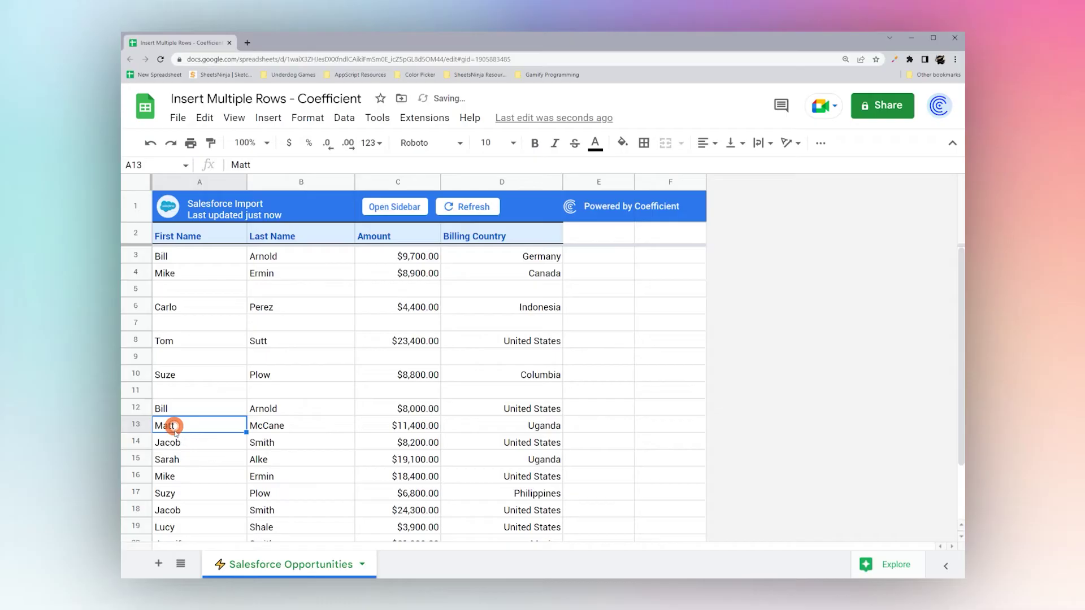
key("F4")
left_click(175, 462)
key("F4")
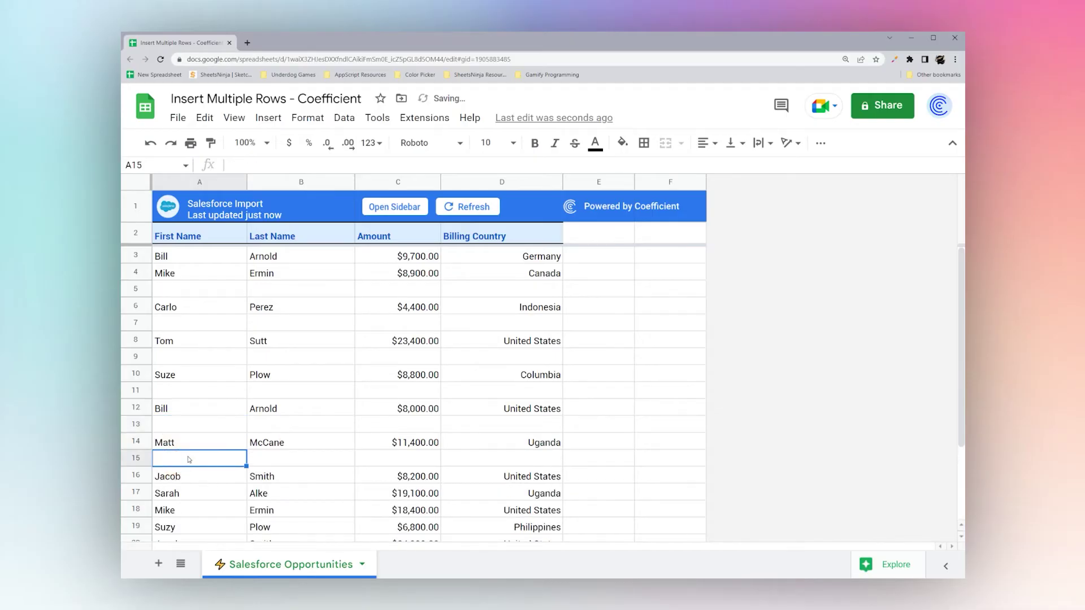
Undo all six inserted blank rows with Ctrl+Z.
key("ctrl+z")
key("ctrl+z")
key("ctrl+z")
key("ctrl+z")
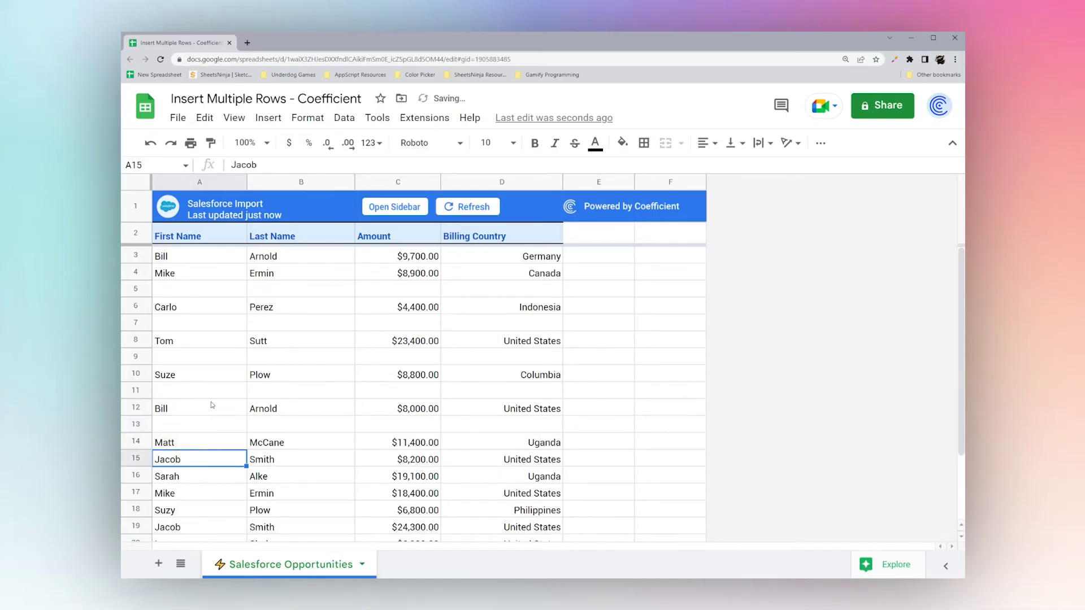
key("ctrl+z")
key("ctrl+z")
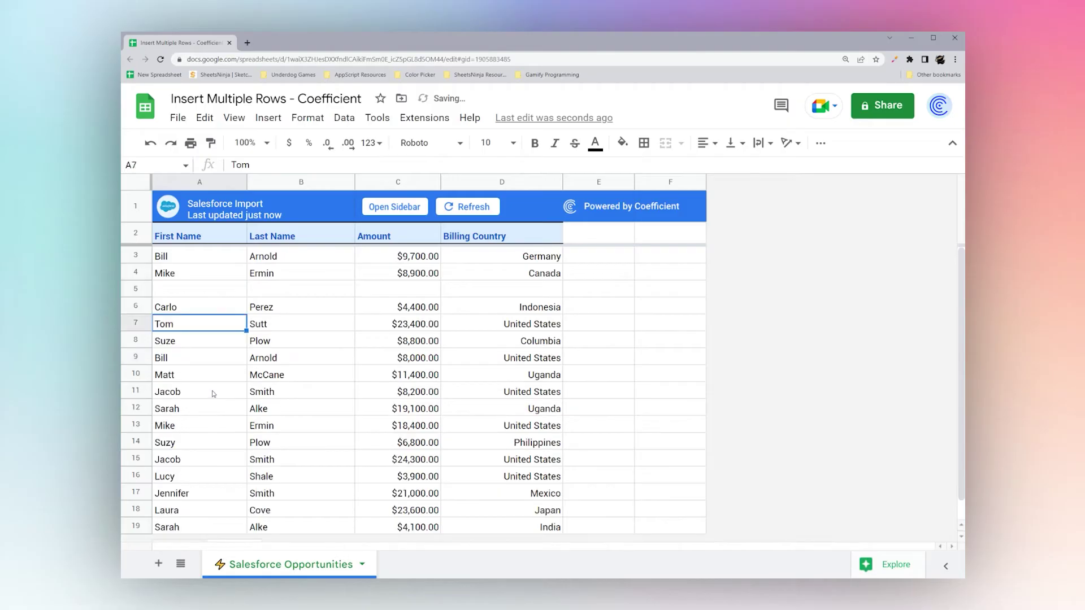
left_click(188, 307)
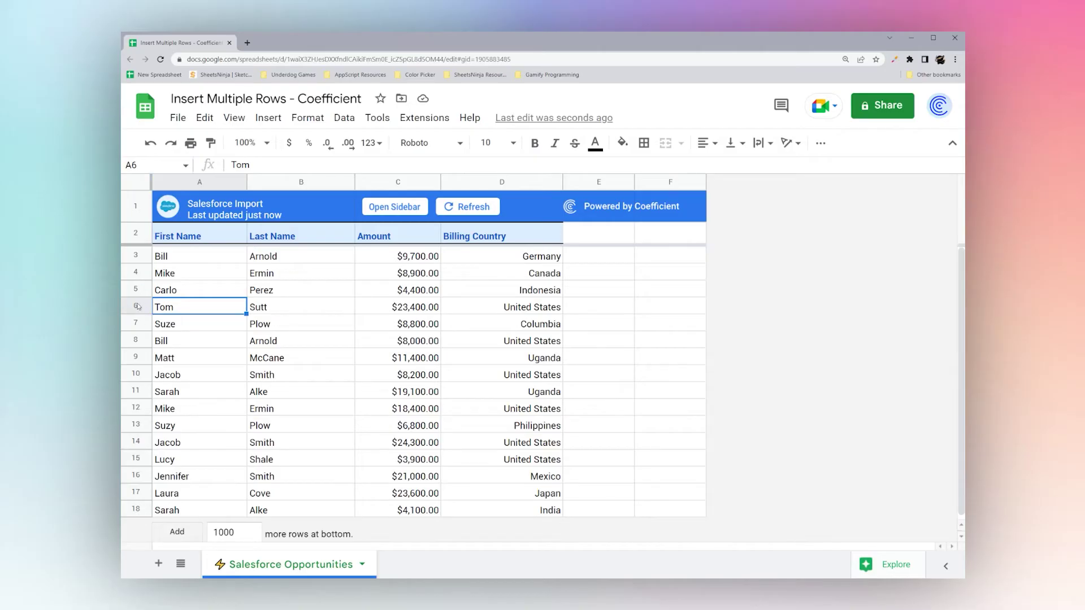
With rows 6–10 selected, start a macro recording set to relative references.
left_click_drag(137, 310, 143, 376)
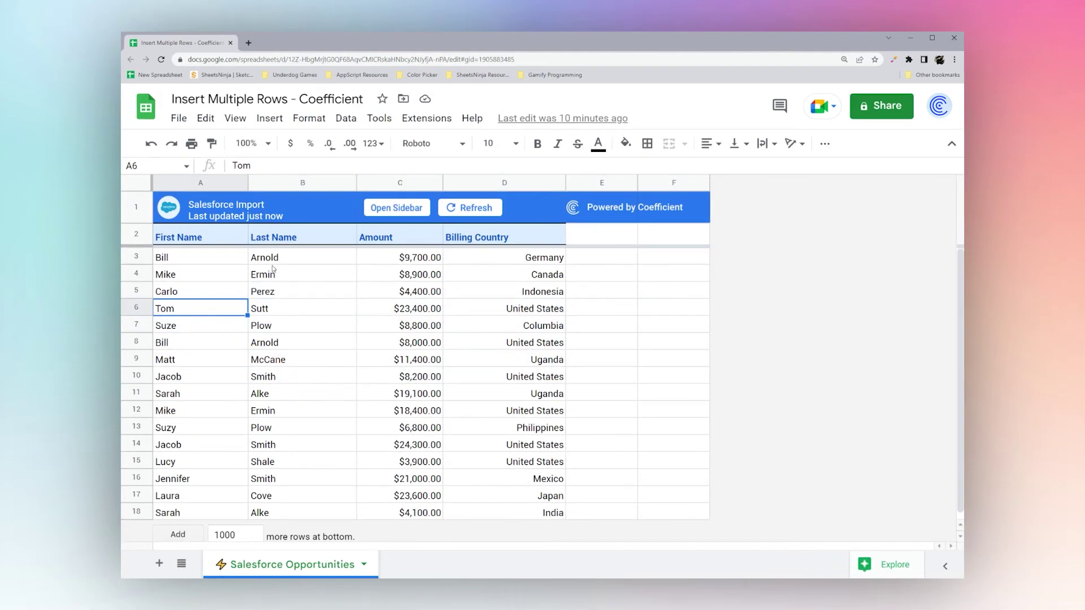
left_click(426, 118)
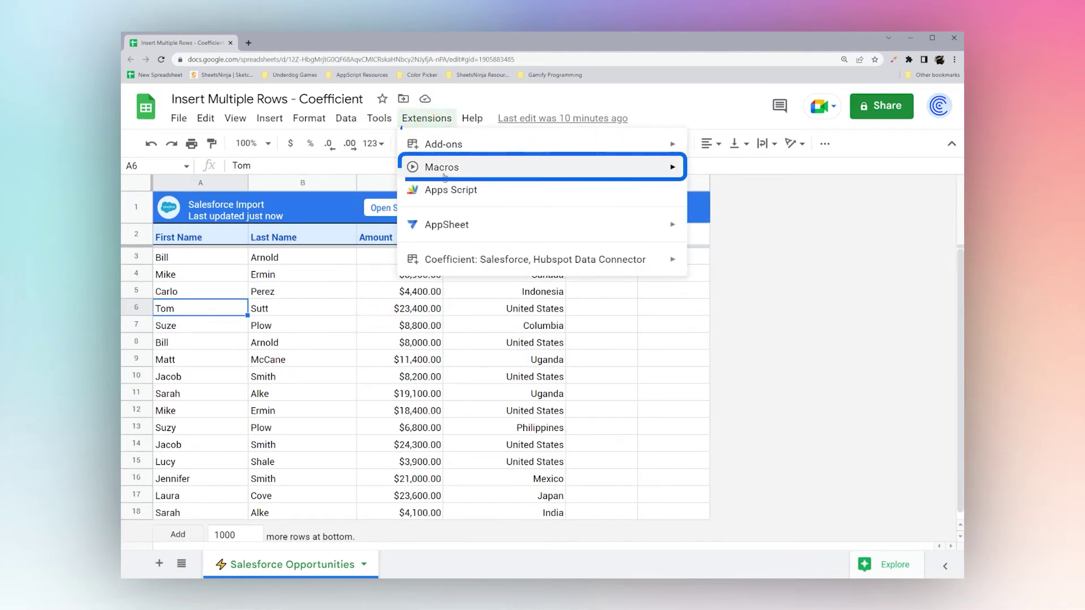
mouse_move(669, 167)
left_click(749, 176)
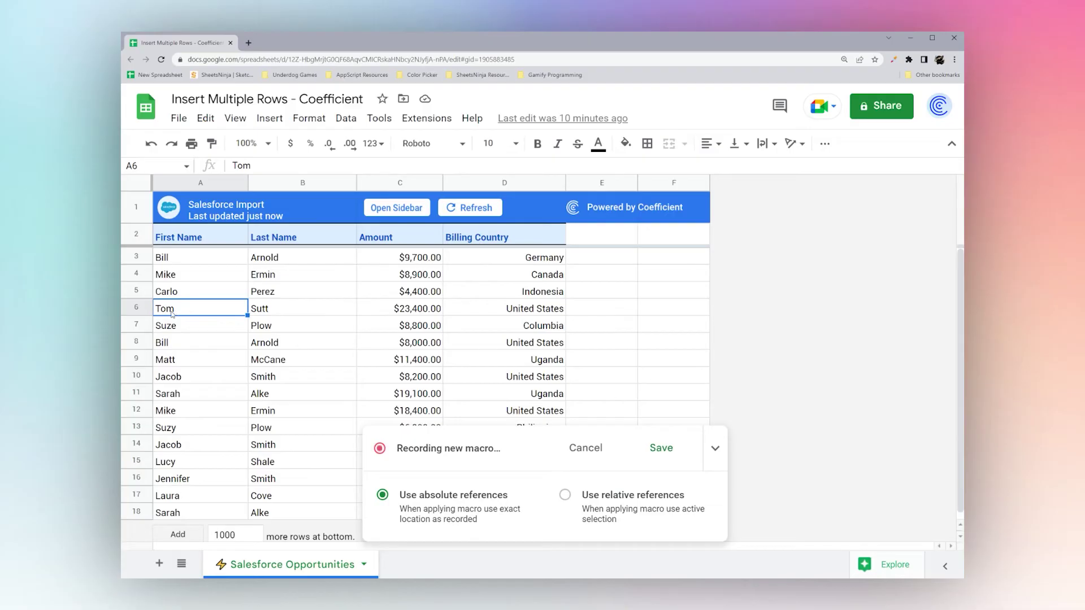
left_click(567, 496)
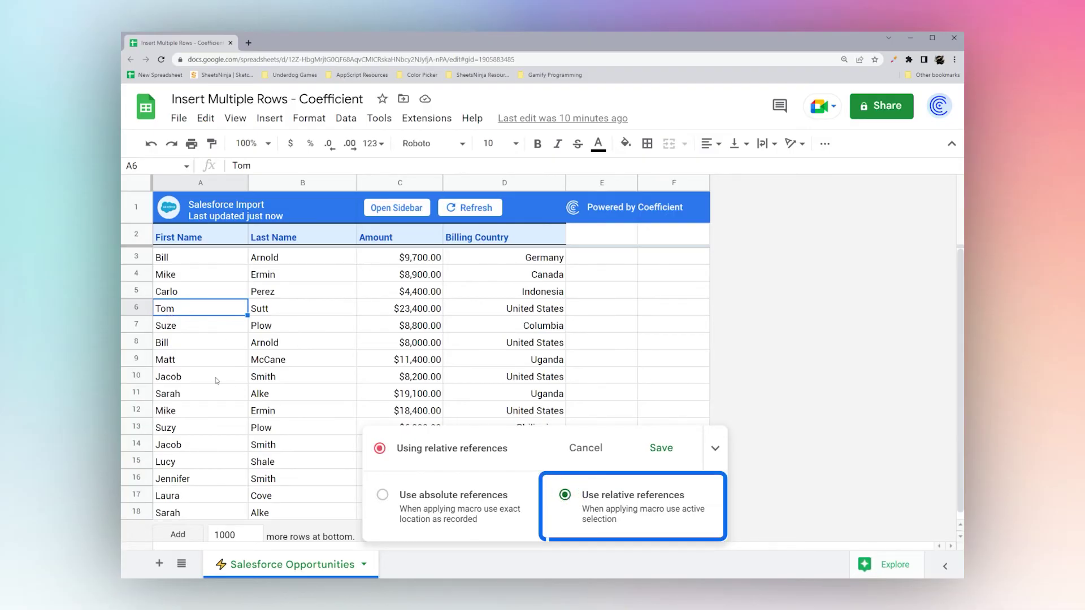
Insert five blank rows above the selected cells A6:A10.
left_click_drag(170, 309, 162, 377)
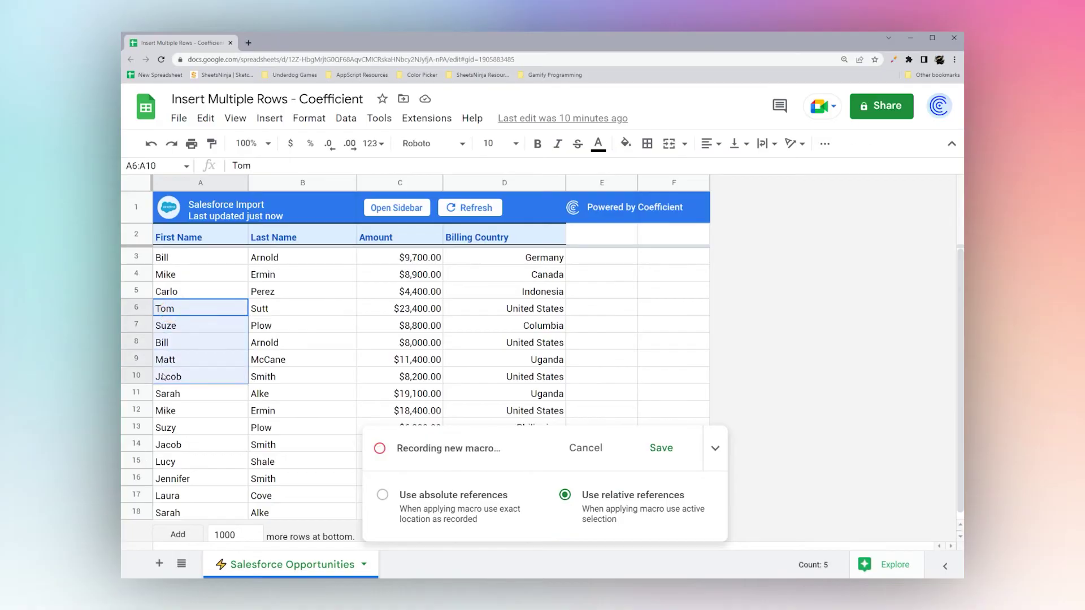
right_click(187, 342)
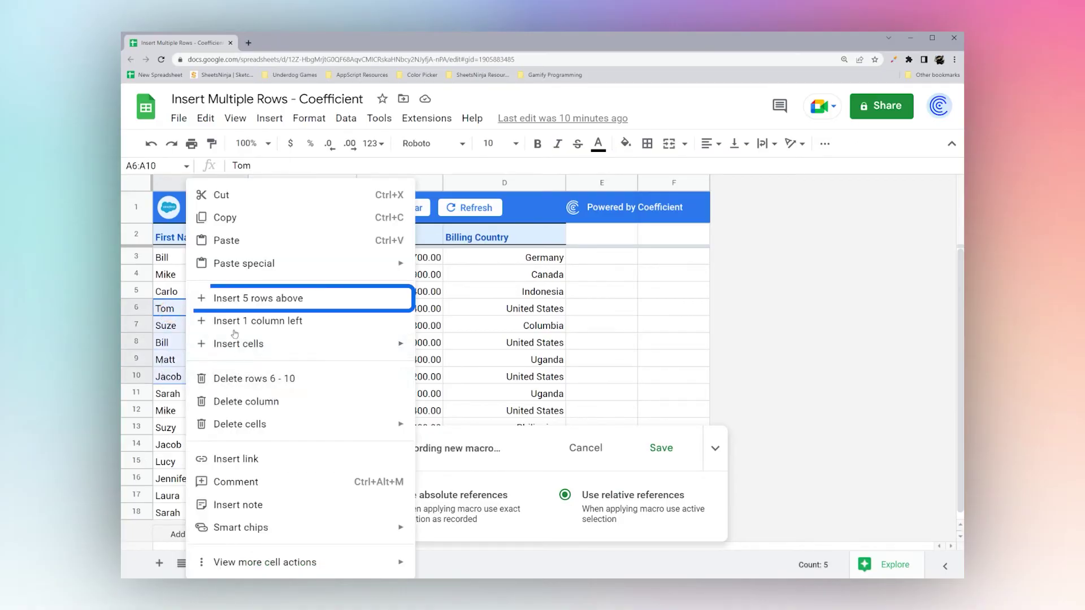
left_click(243, 296)
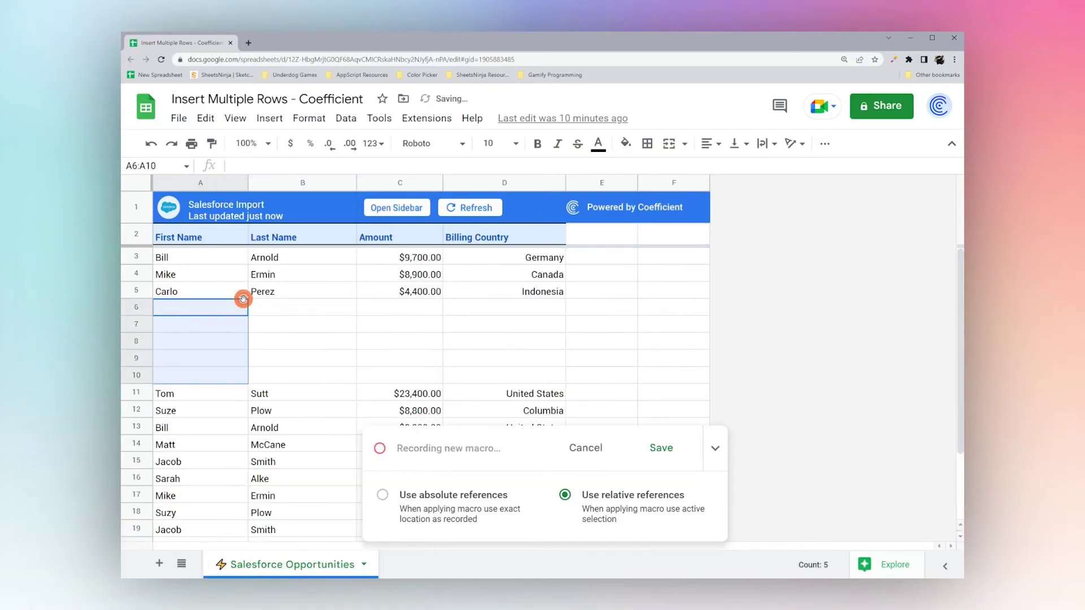
Save the recorded macro under the name 'Insert 5 Rows'.
left_click(660, 448)
type("Insert")
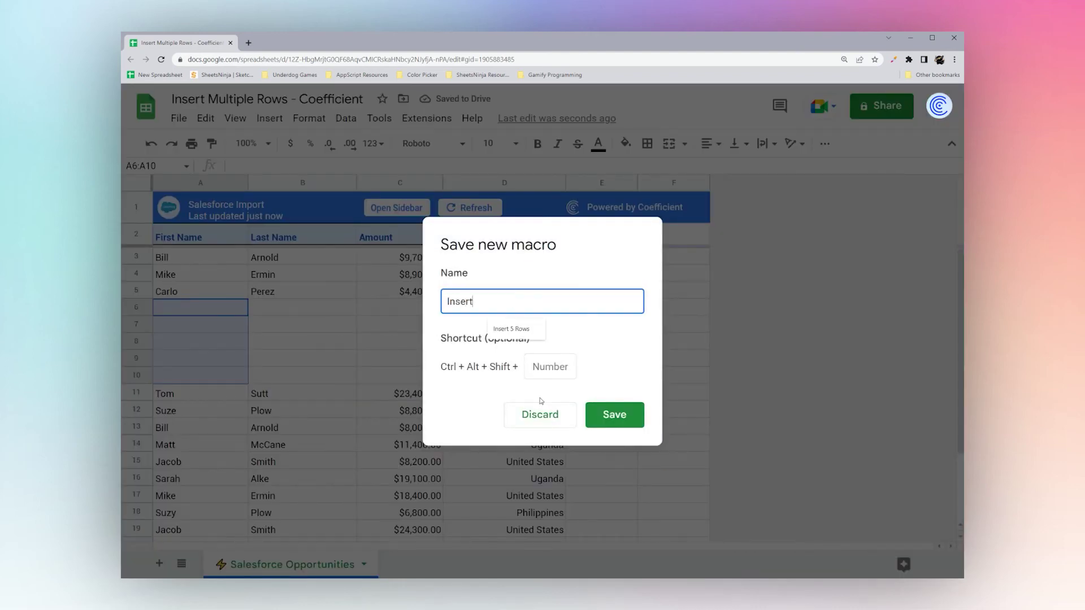
type(" 5 Rows")
left_click(612, 416)
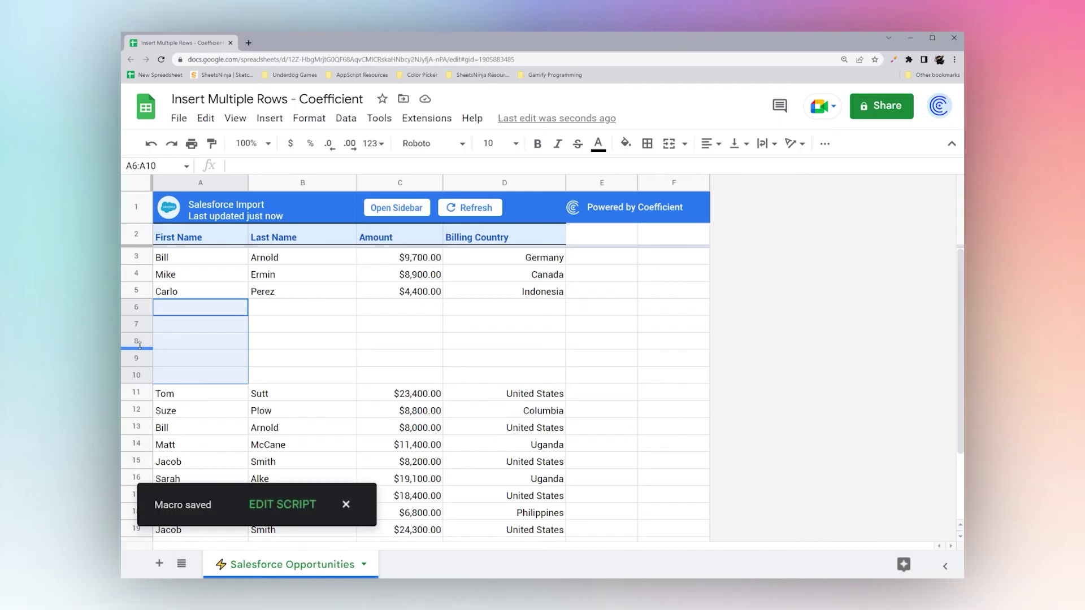
Delete empty row 7 and then the empty rows 6–9.
right_click(137, 326)
left_click(192, 401)
left_click_drag(137, 306, 136, 357)
right_click(136, 357)
left_click(192, 402)
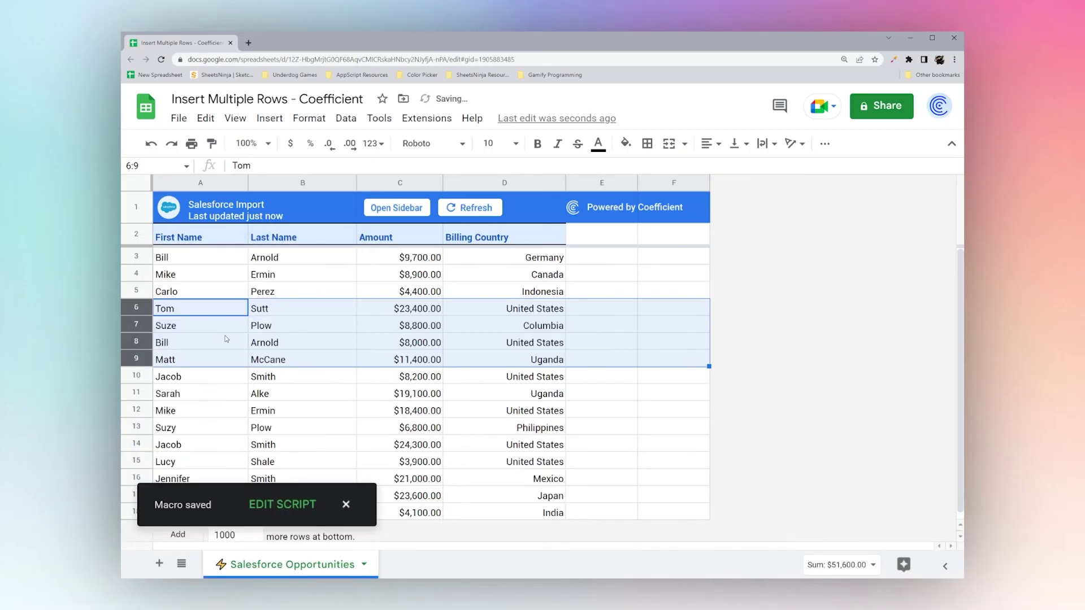
From cell A6, run the Insert 5 Rows macro and authorize the script.
left_click(187, 314)
left_click(424, 118)
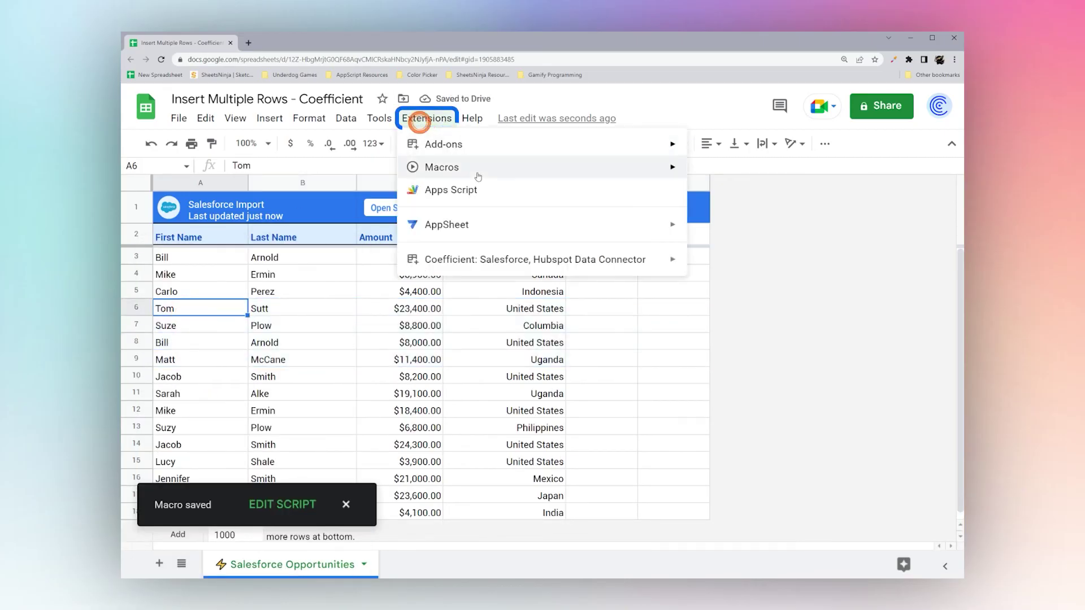
mouse_move(486, 169)
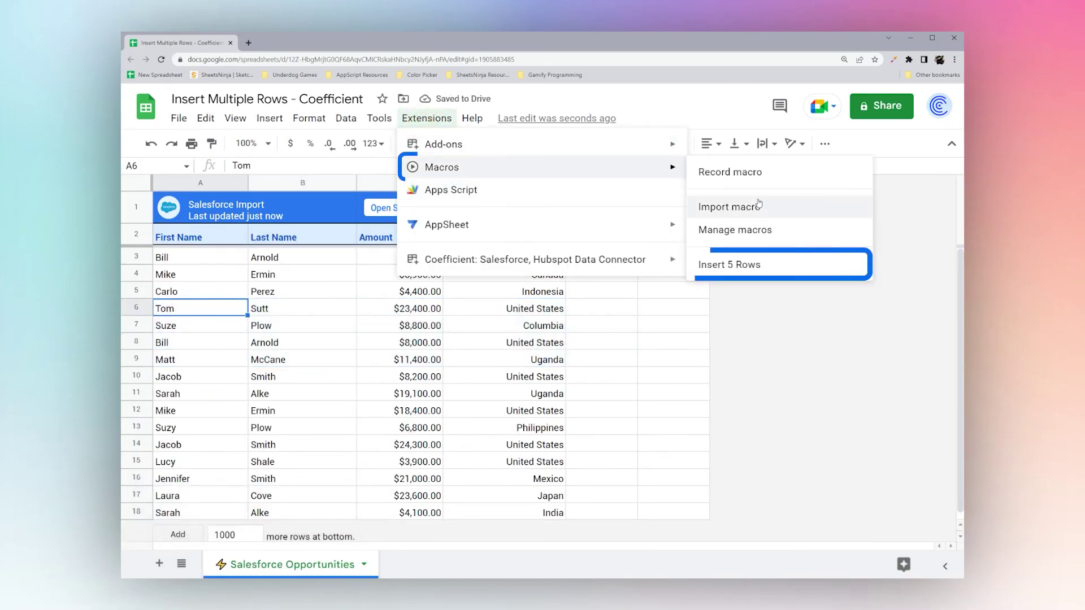
left_click(740, 262)
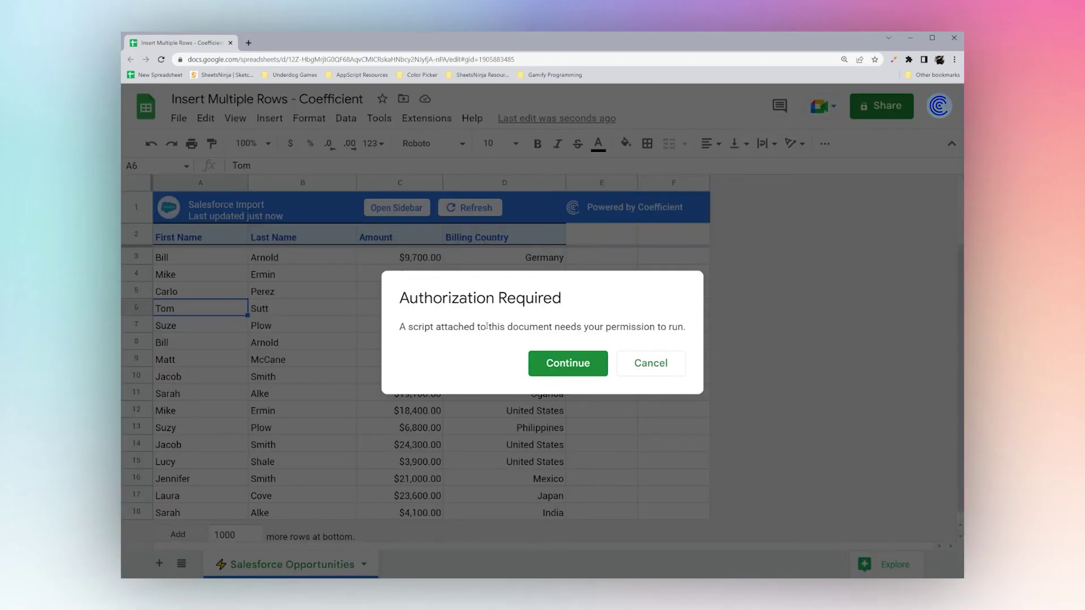
left_click(545, 370)
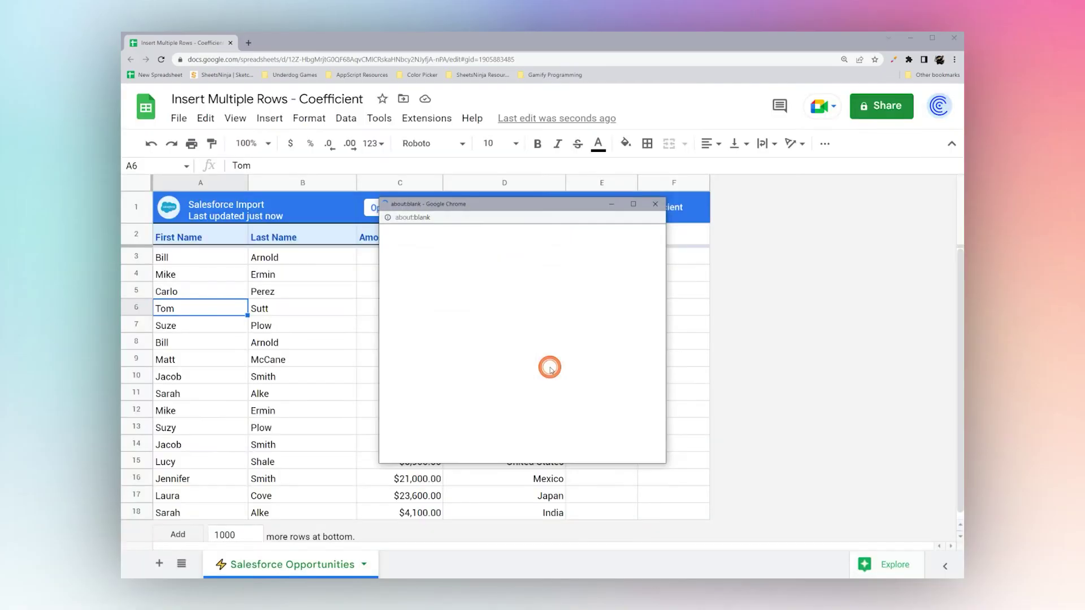
left_click(460, 353)
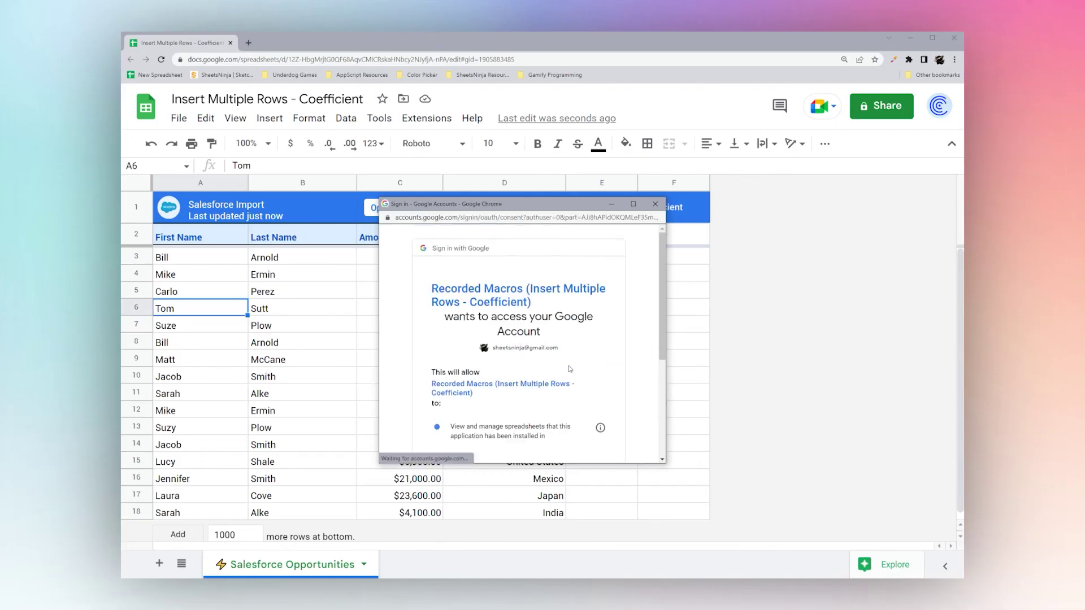
scroll(586, 407, "down", 5)
left_click(585, 402)
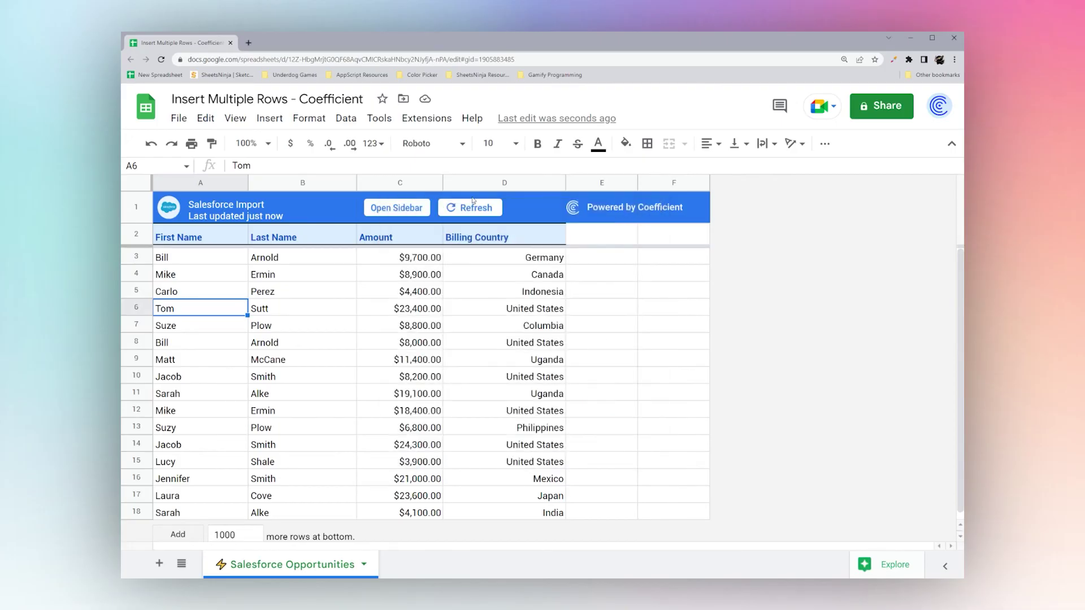
Run the Insert 5 Rows macro again from the Macros menu.
left_click(426, 119)
mouse_move(508, 167)
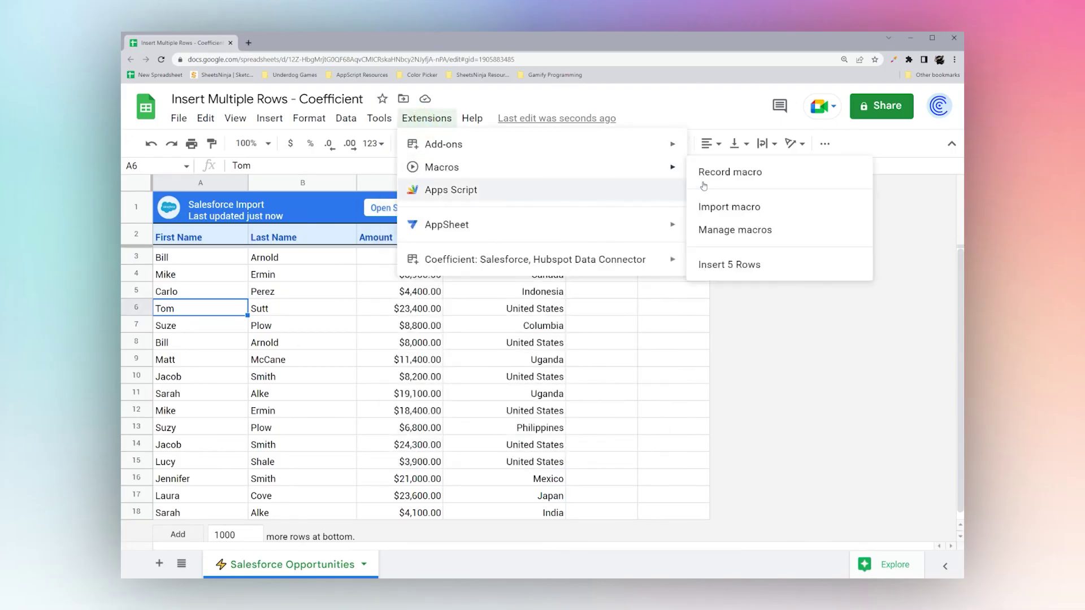
left_click(708, 263)
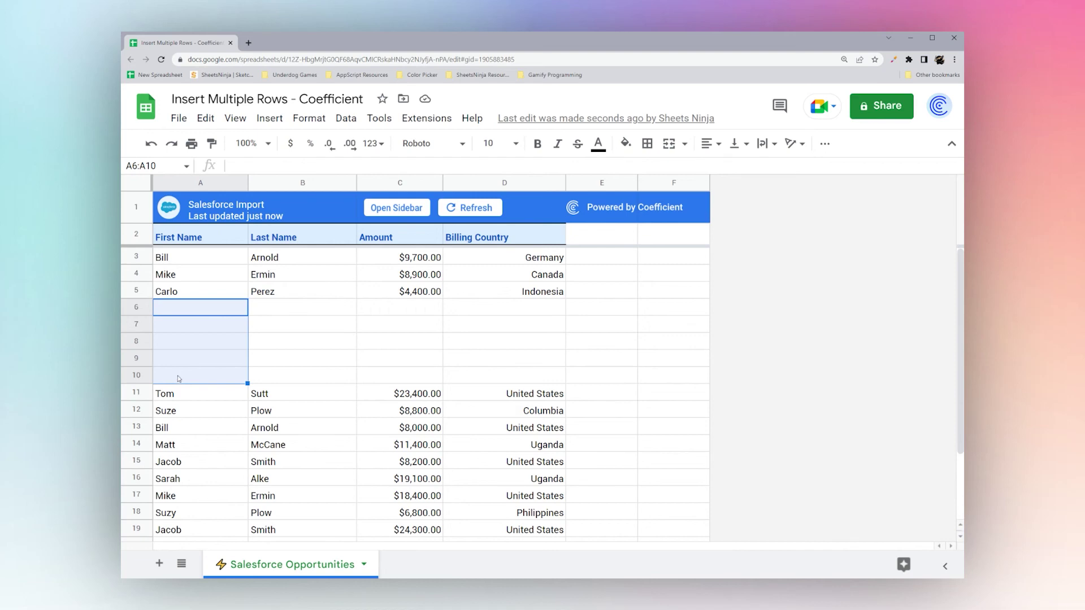
Delete the blank rows 6–10.
left_click_drag(138, 376, 141, 314)
right_click(139, 308)
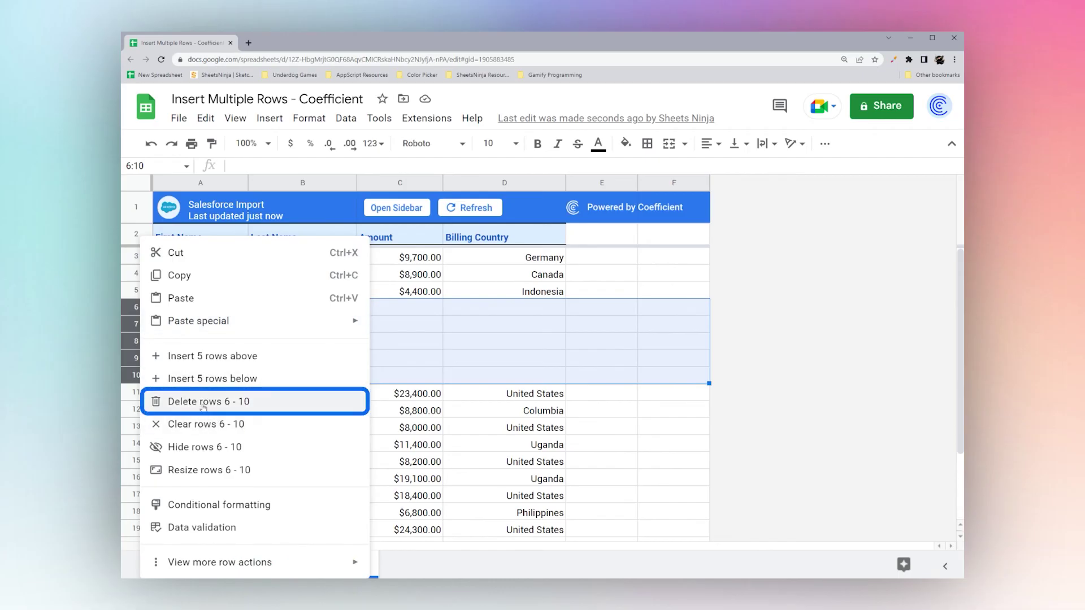
left_click(204, 401)
Select rows 7–11 and clear their contents, keeping the rows in place.
left_click(399, 377)
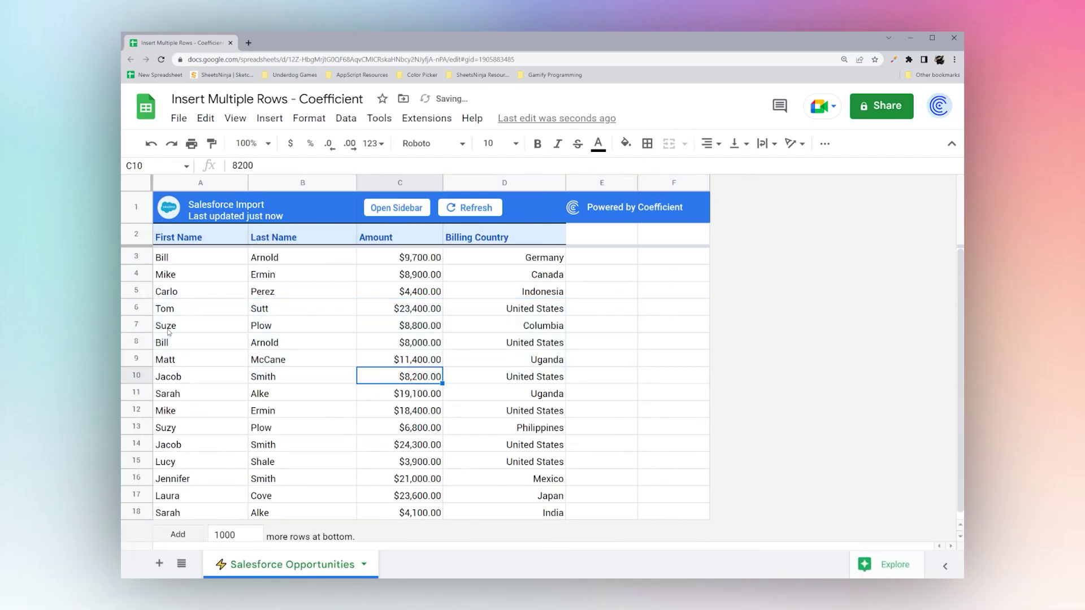
left_click_drag(138, 328, 136, 393)
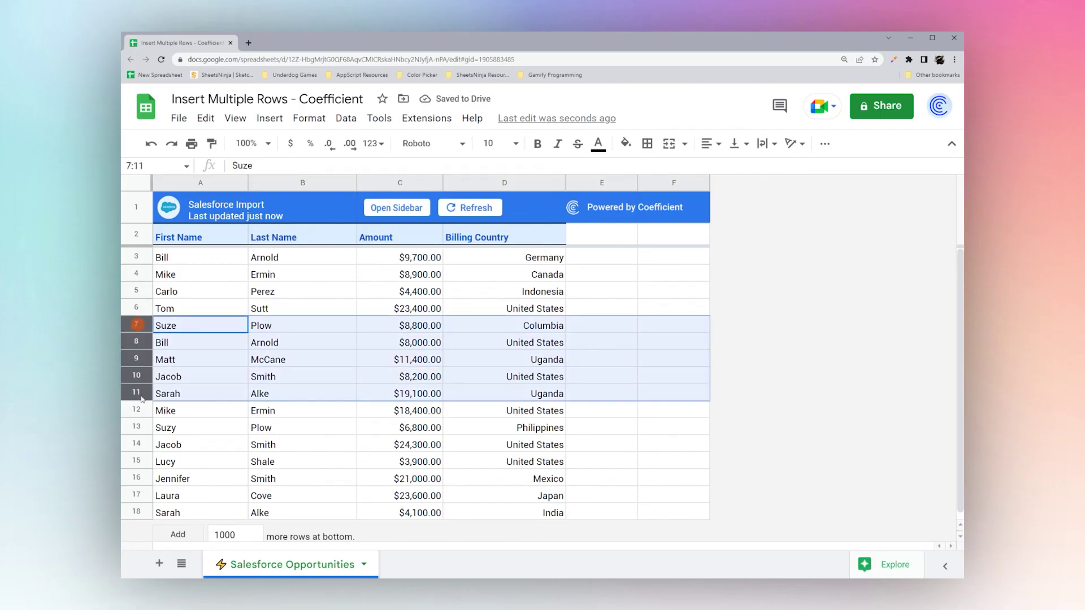
left_click(163, 346)
left_click_drag(189, 327, 709, 389)
left_click(377, 391)
left_click_drag(140, 325, 144, 394)
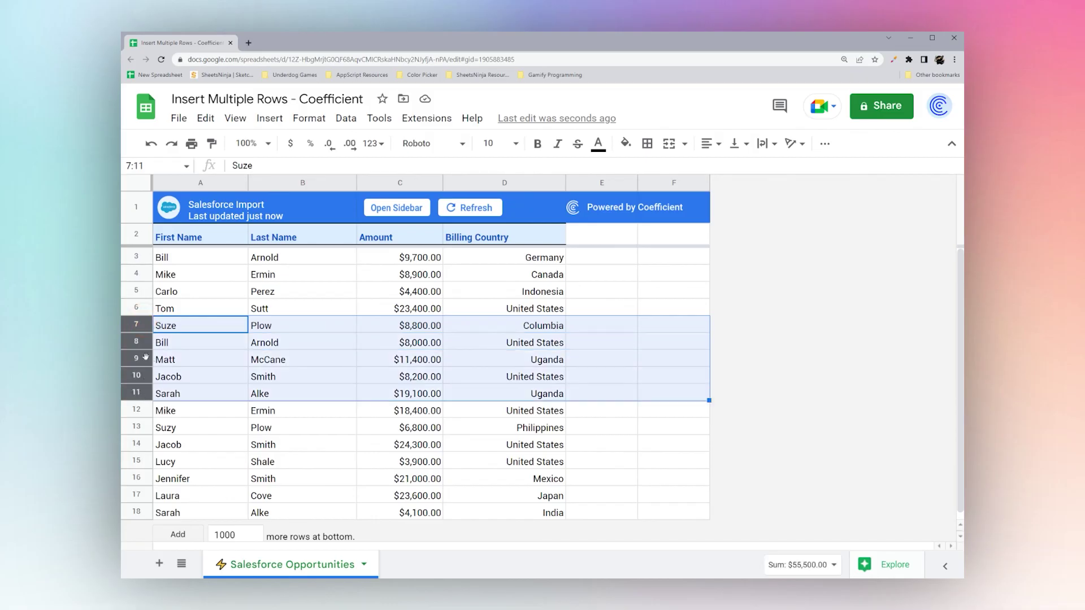
right_click(146, 357)
left_click(210, 425)
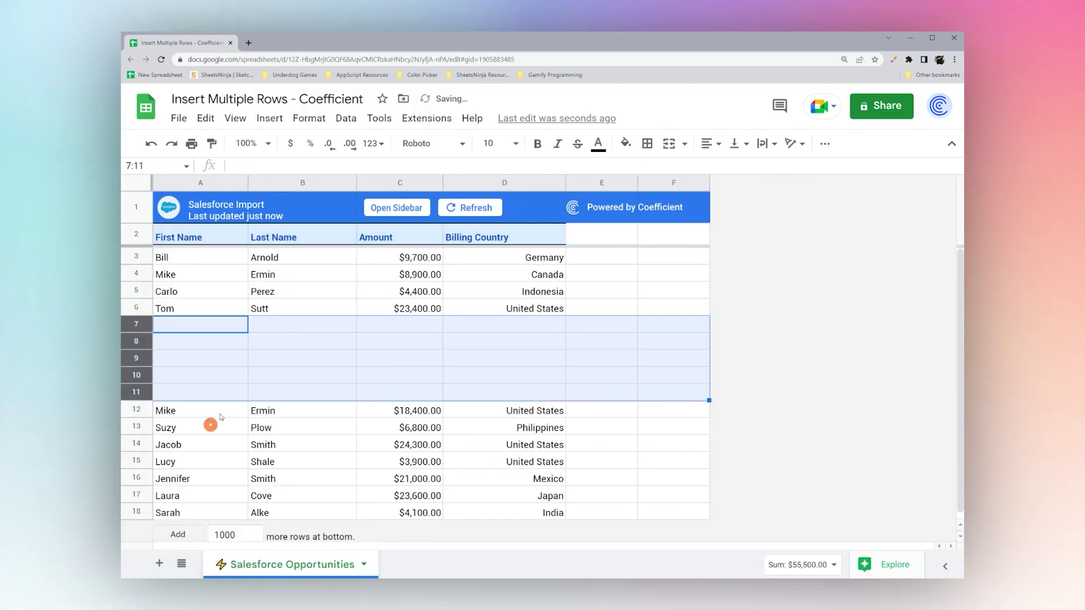